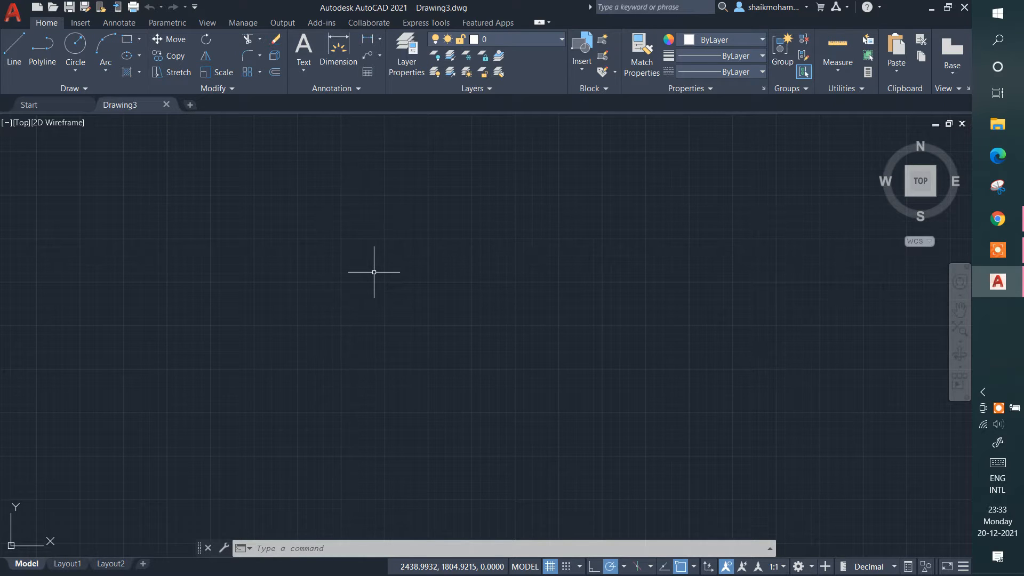
- Open the Drawing Units settings with the UNITS command and move the dialog slightly lower
{"action": "type", "text": "UN"}
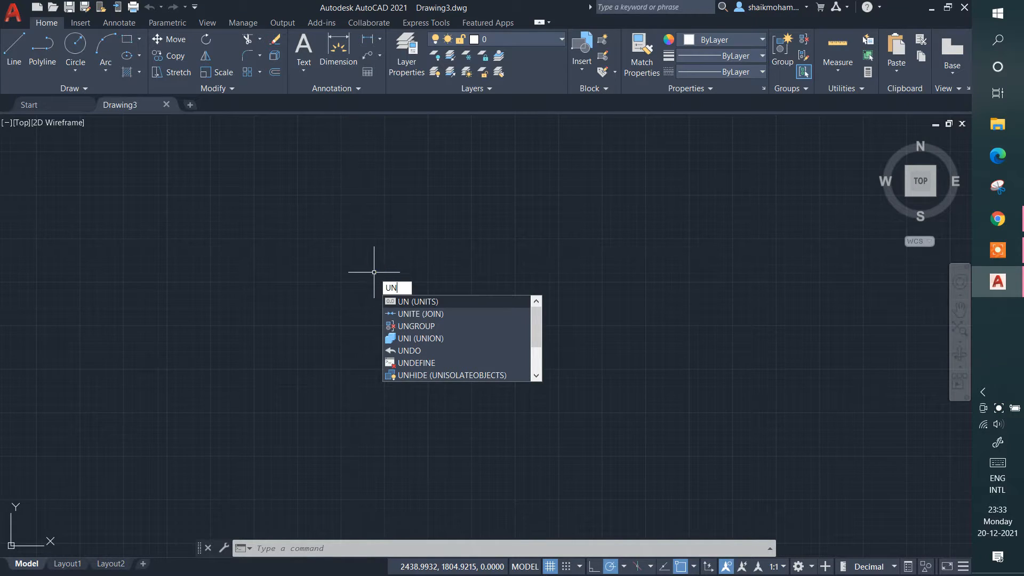
{"action": "key", "text": "Return"}
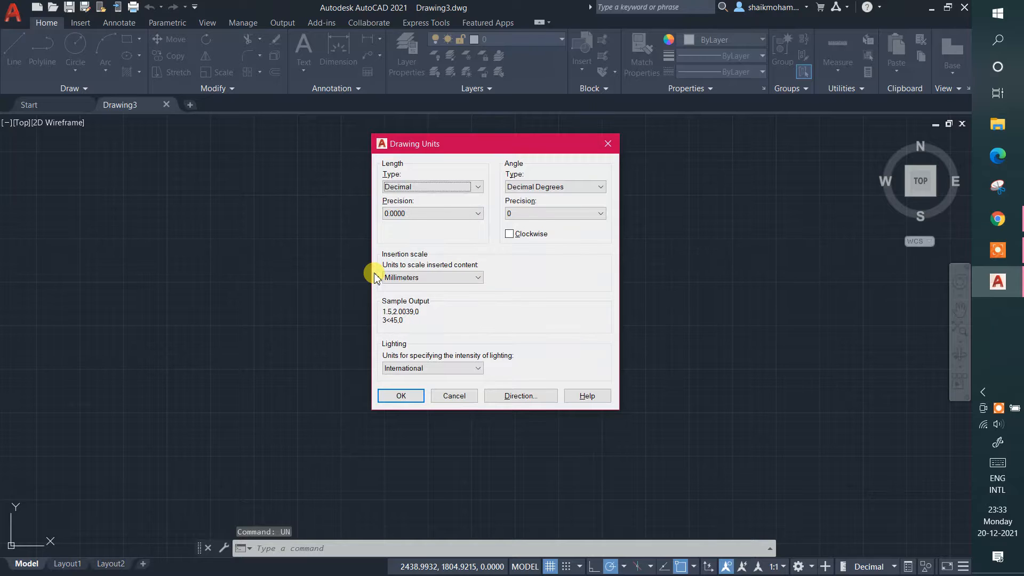
{"action": "left_click", "coordinate": [426, 147]}
{"action": "left_click_drag", "start_coordinate": [426, 147], "coordinate": [421, 175]}
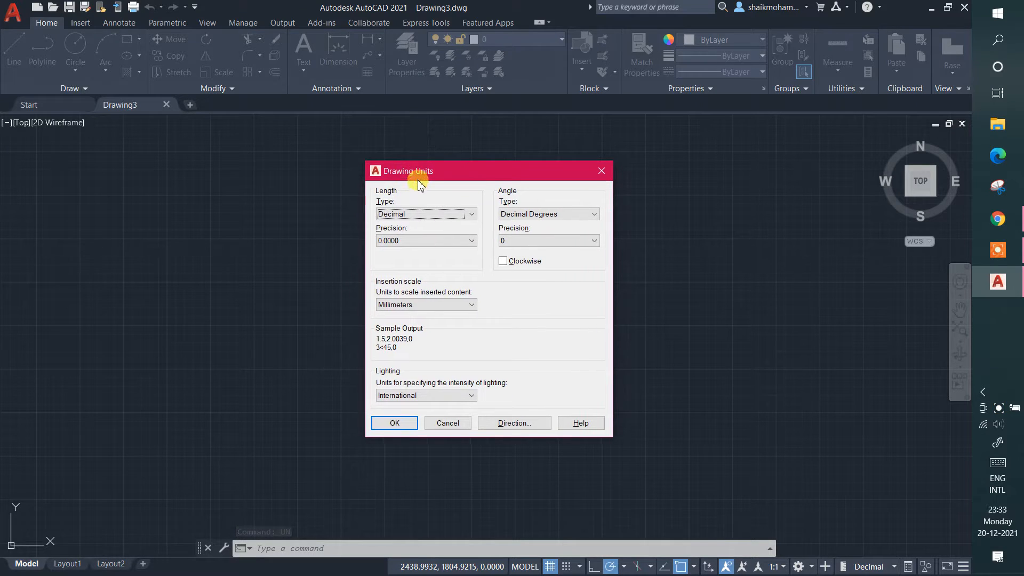
- Try the Architectural length type, switch back to Decimal, and look through the other length types
{"action": "left_click", "coordinate": [411, 215]}
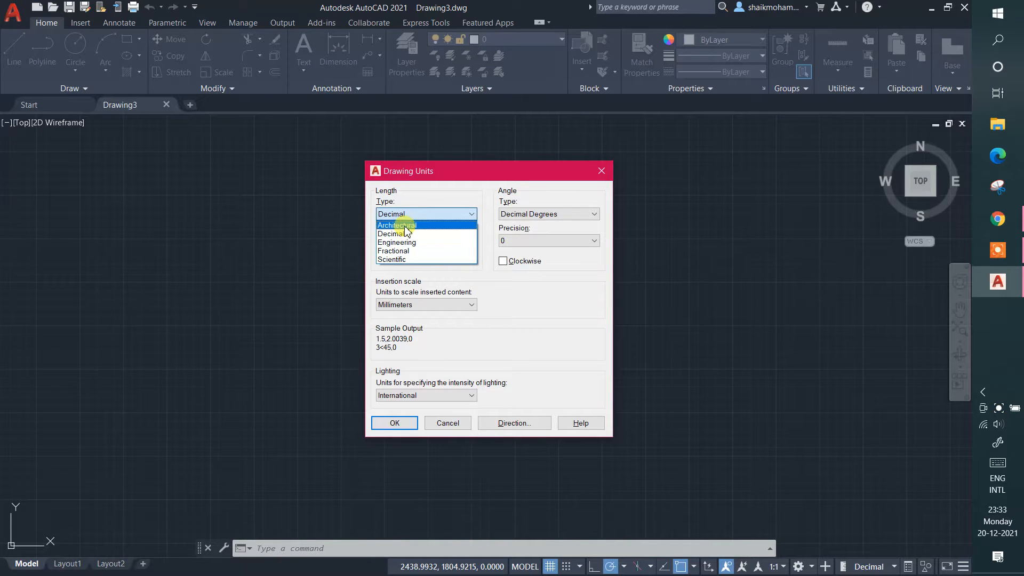
{"action": "left_click", "coordinate": [406, 227]}
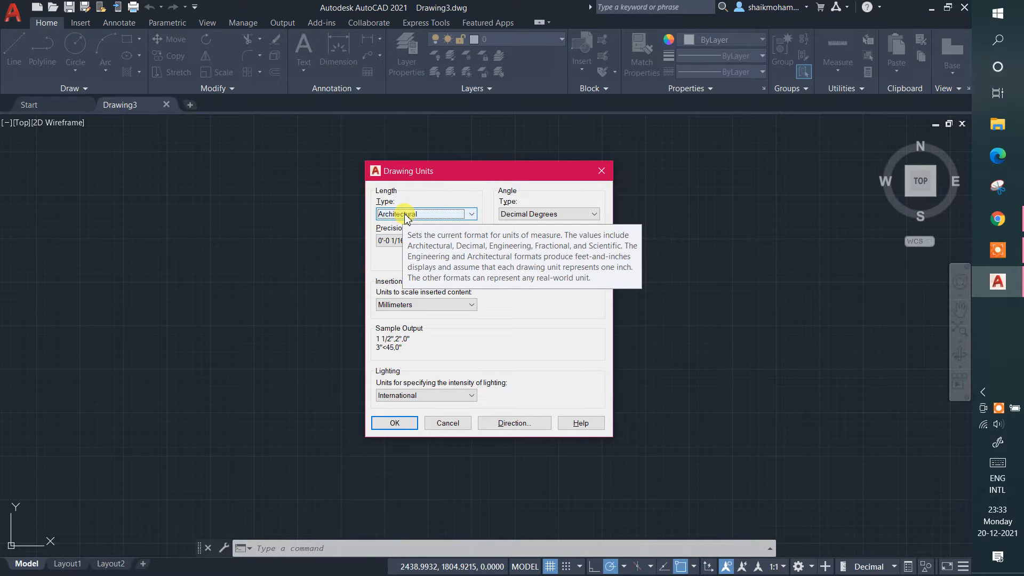
{"action": "left_click", "coordinate": [406, 215]}
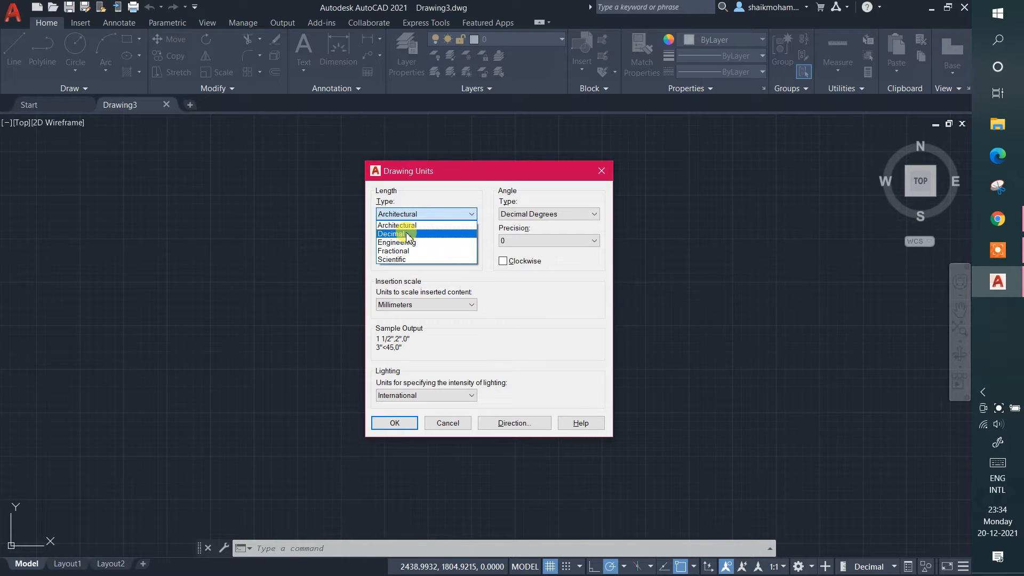
{"action": "left_click", "coordinate": [406, 234]}
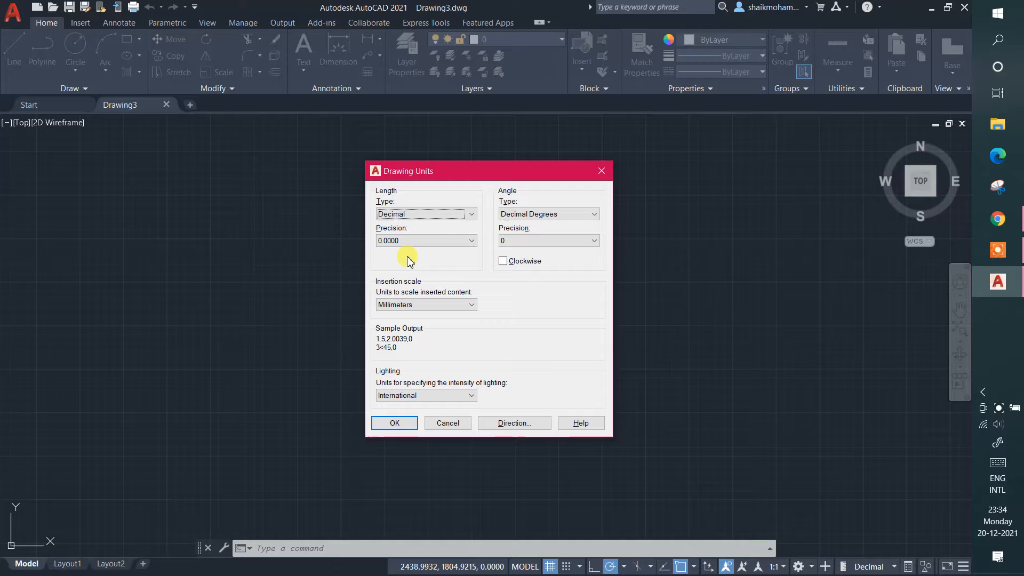
{"action": "left_click", "coordinate": [406, 215]}
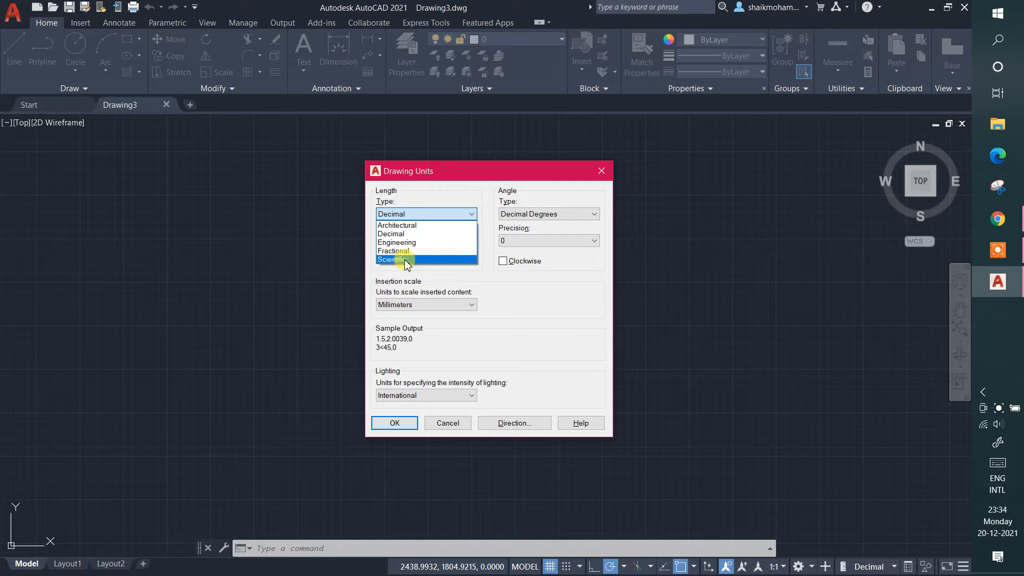
{"action": "left_click", "coordinate": [428, 214]}
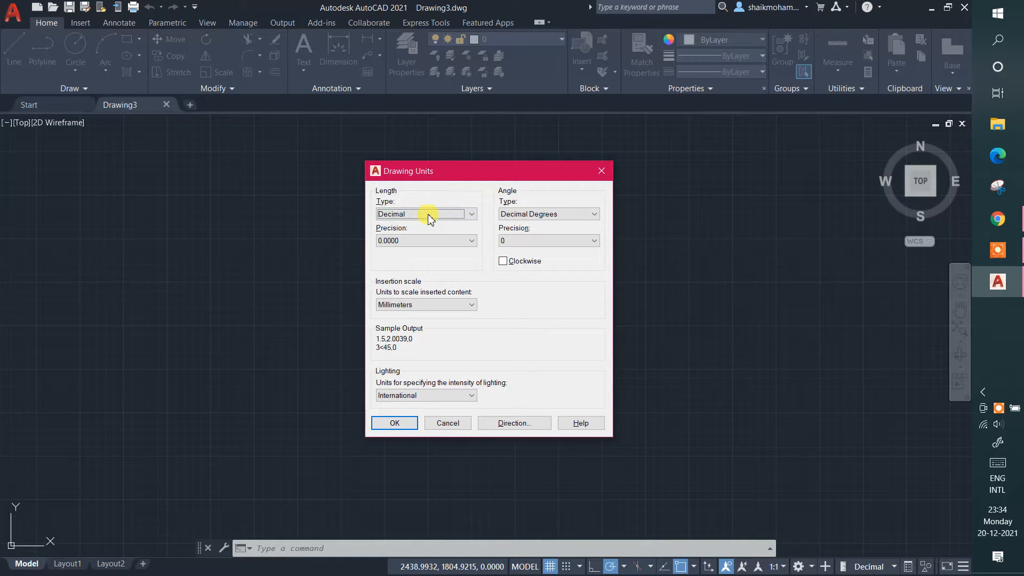
- Set the length type to Architectural with a precision of 0'-0 1/16"
{"action": "left_click", "coordinate": [429, 219]}
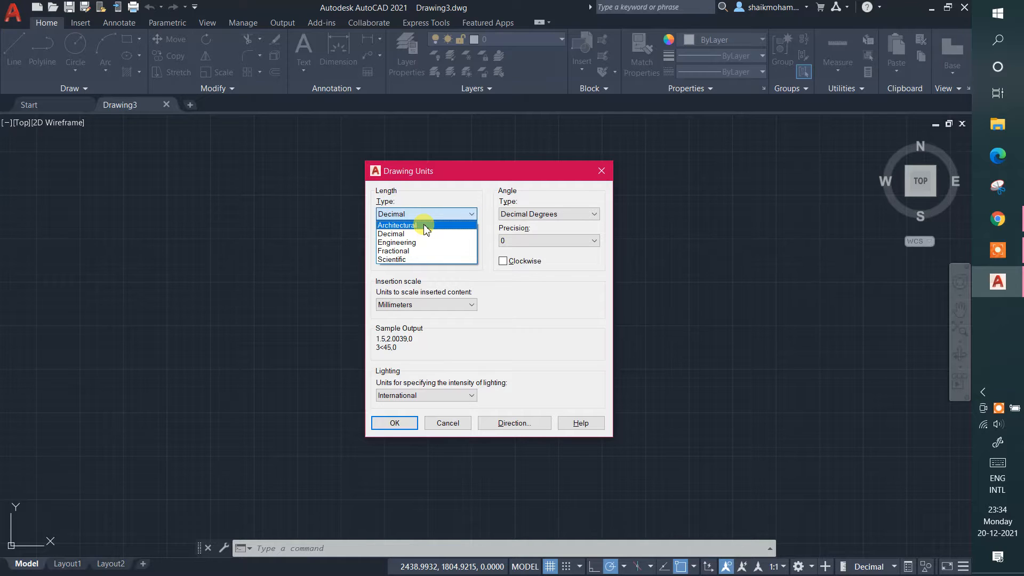
{"action": "left_click", "coordinate": [426, 225]}
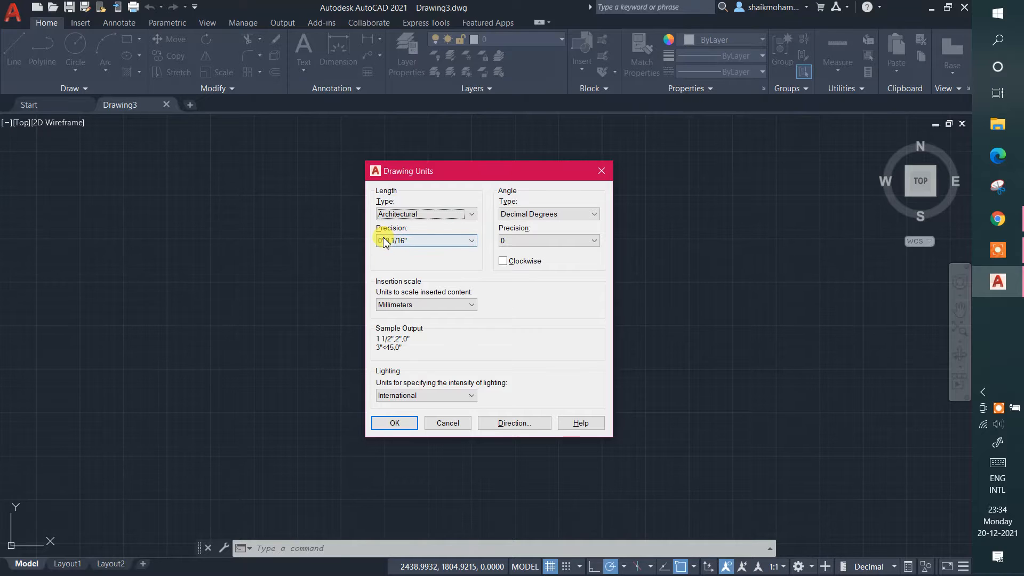
{"action": "left_click", "coordinate": [411, 243]}
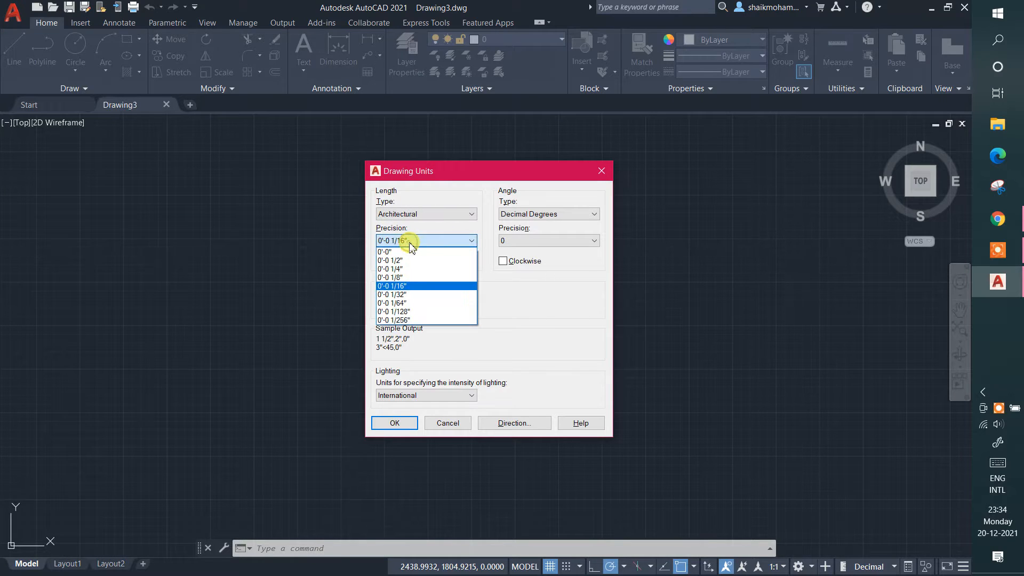
{"action": "left_click", "coordinate": [412, 287]}
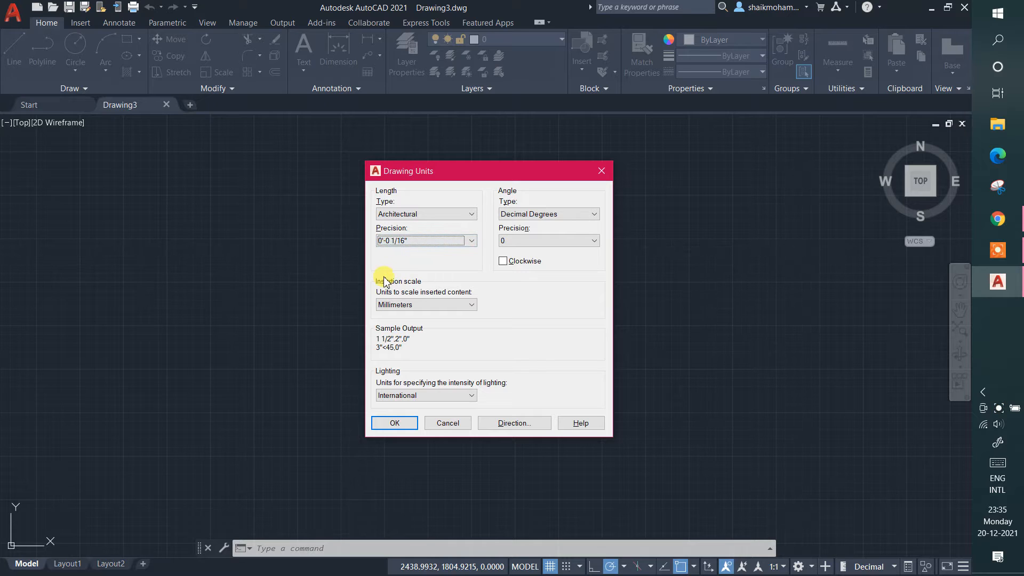
- Set the angle type to Decimal Degrees with a precision of 0.00
{"action": "left_click", "coordinate": [511, 216]}
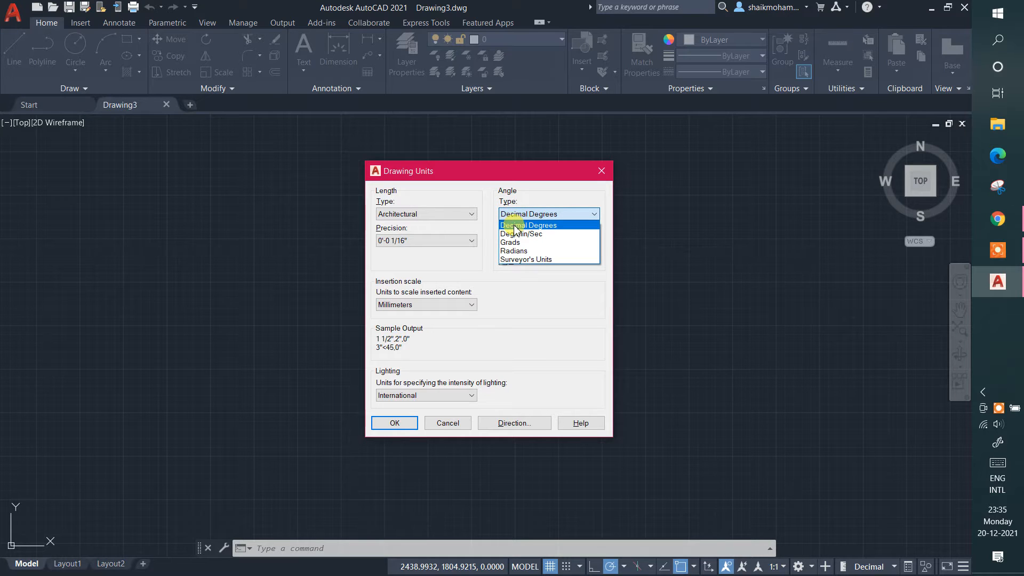
{"action": "left_click", "coordinate": [515, 226]}
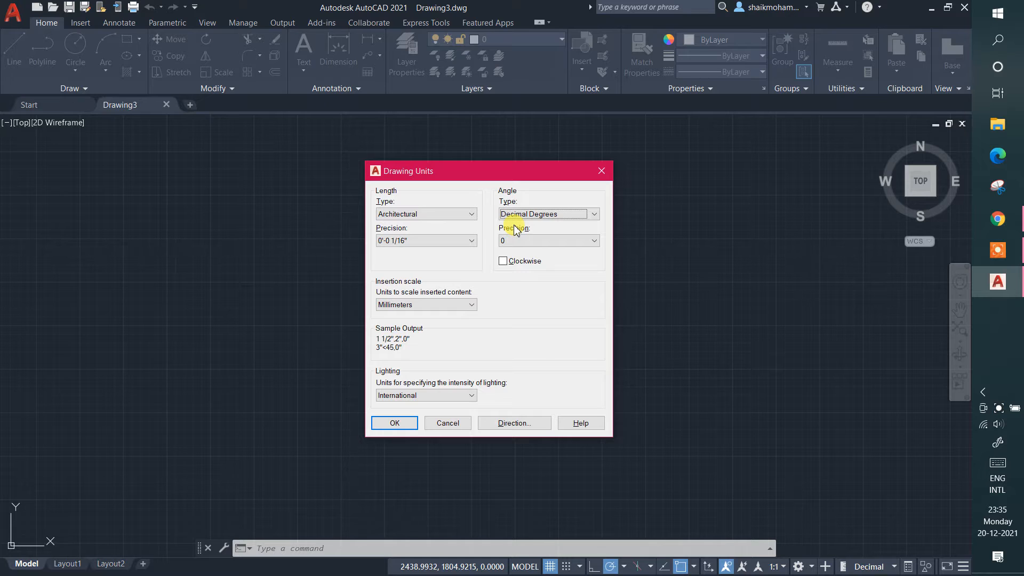
{"action": "left_click", "coordinate": [518, 240]}
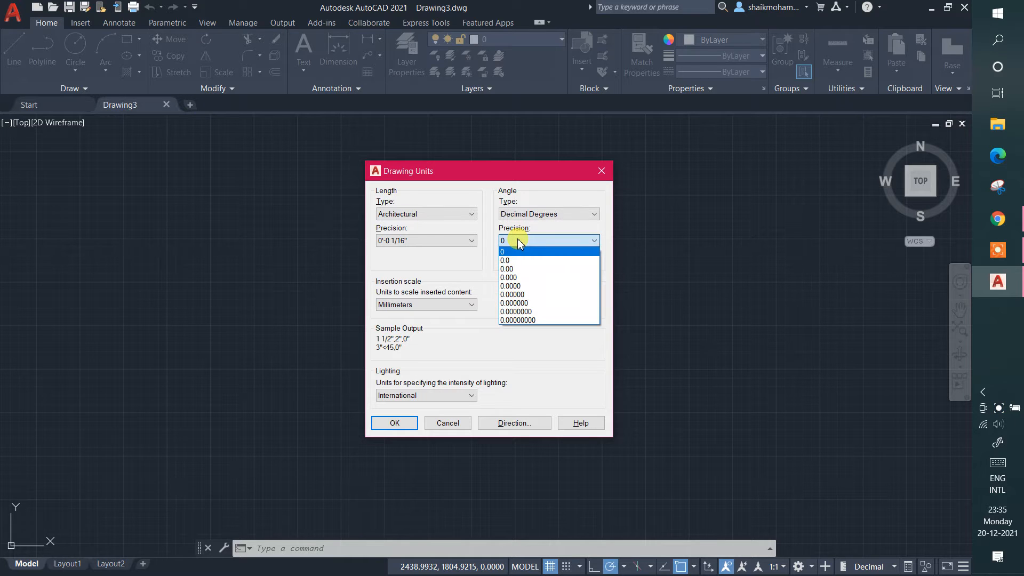
{"action": "left_click", "coordinate": [519, 270]}
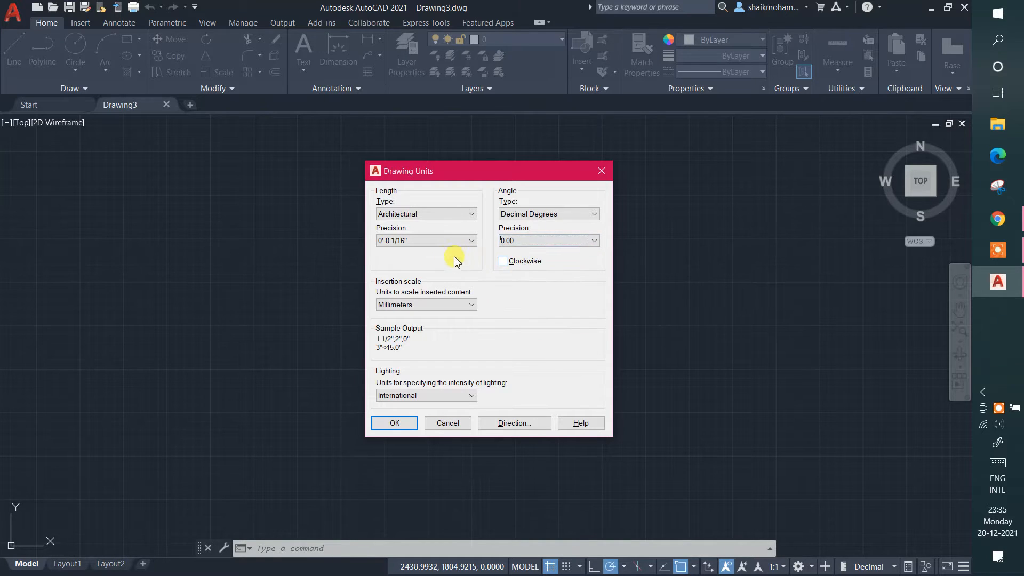
- Set the insertion scale units to Inches and the lighting intensity units to International
{"action": "left_click", "coordinate": [390, 307]}
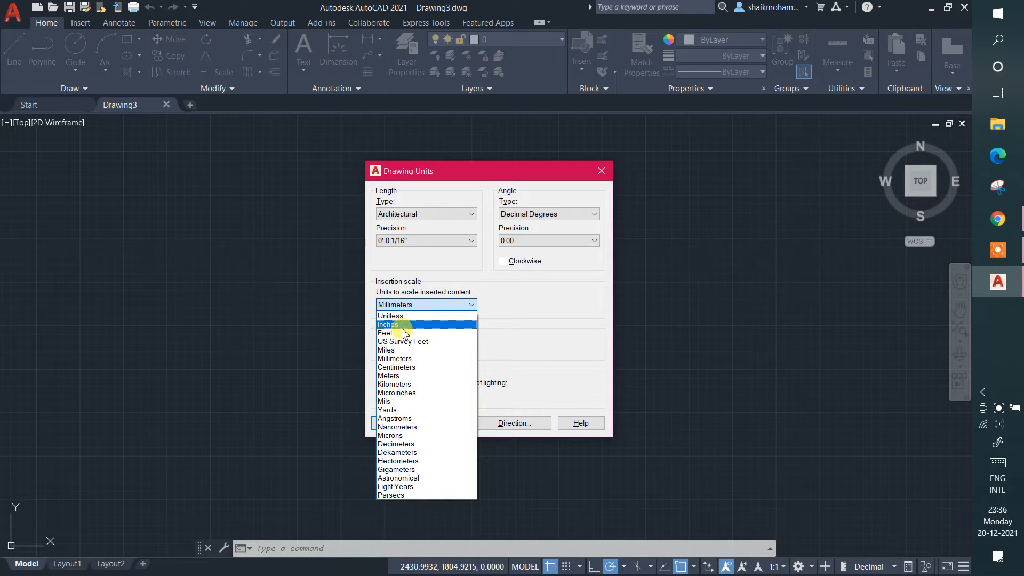
{"action": "left_click", "coordinate": [402, 325]}
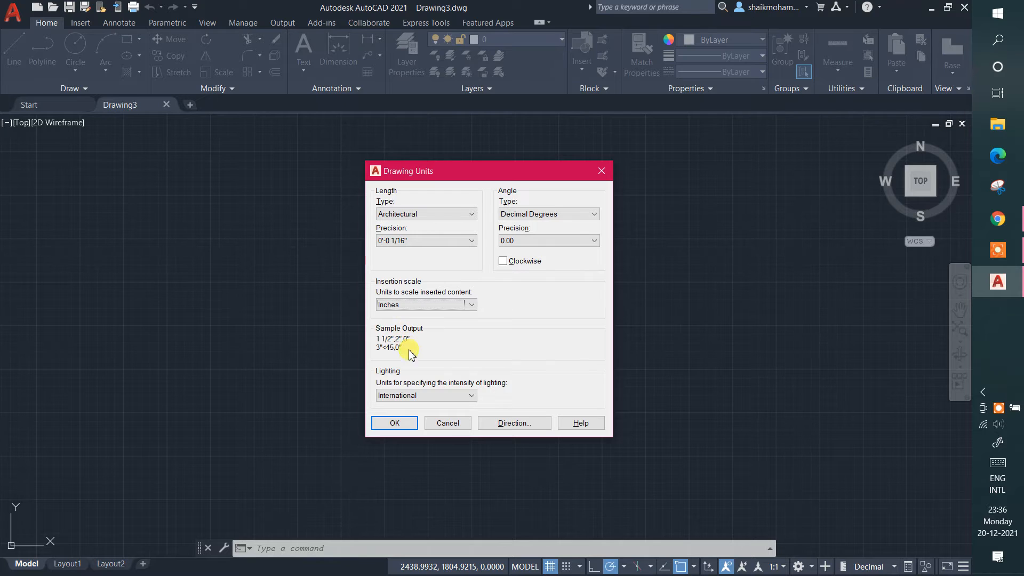
{"action": "left_click", "coordinate": [428, 395]}
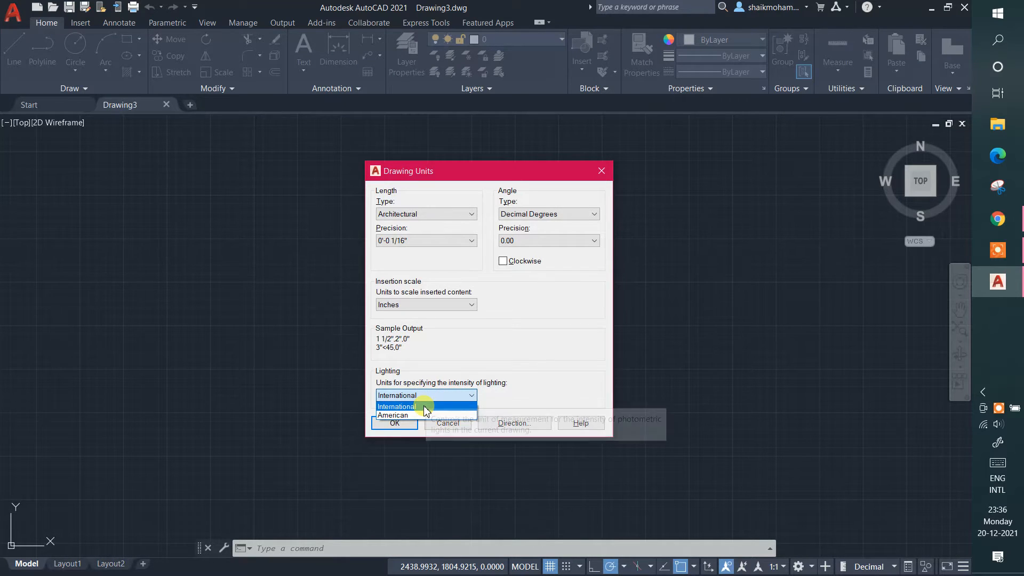
{"action": "left_click", "coordinate": [426, 407]}
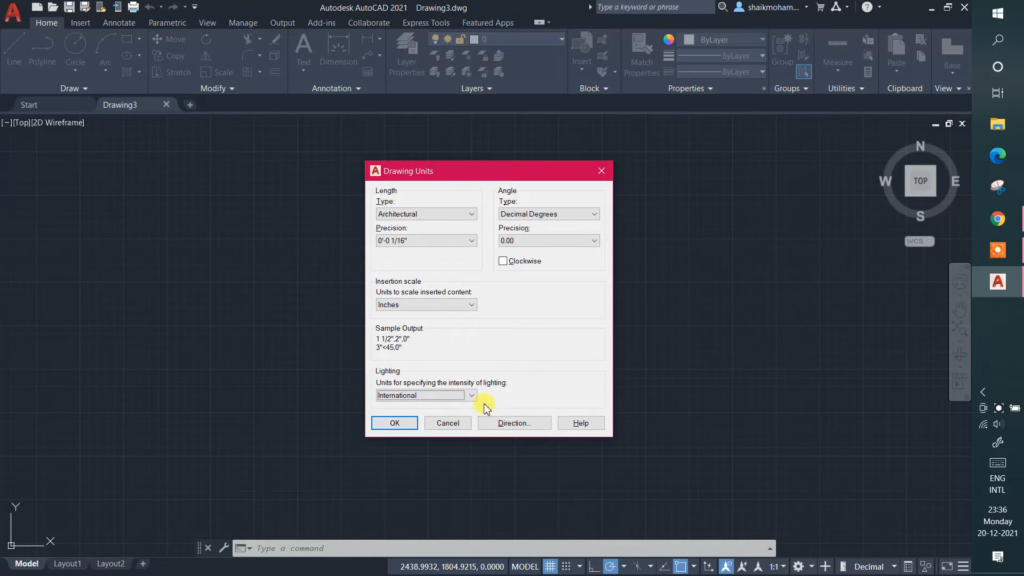
- Accept East as the base angle direction and apply the drawing unit settings
{"action": "left_click", "coordinate": [493, 424]}
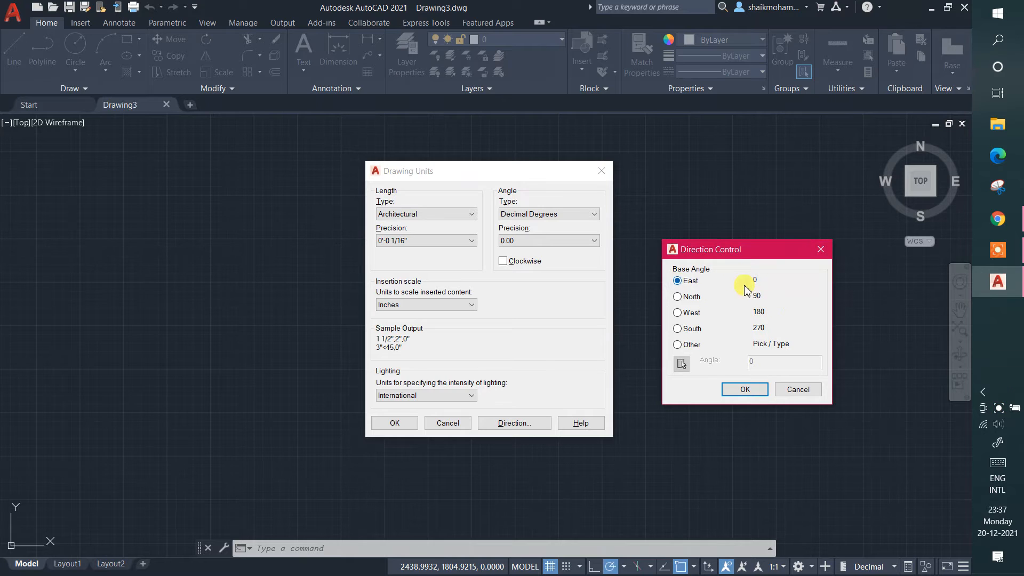
{"action": "left_click", "coordinate": [741, 388]}
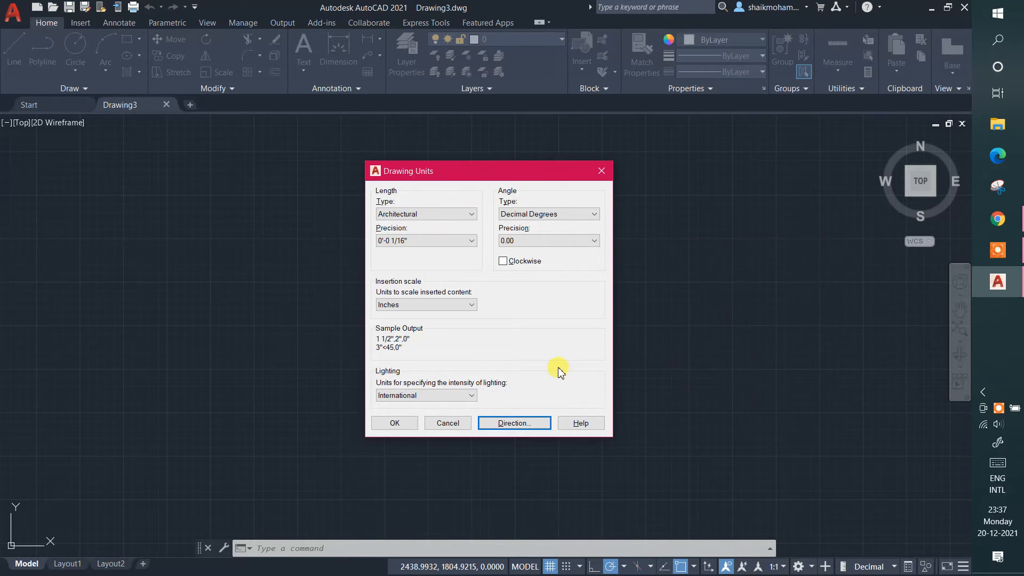
{"action": "left_click", "coordinate": [395, 423]}
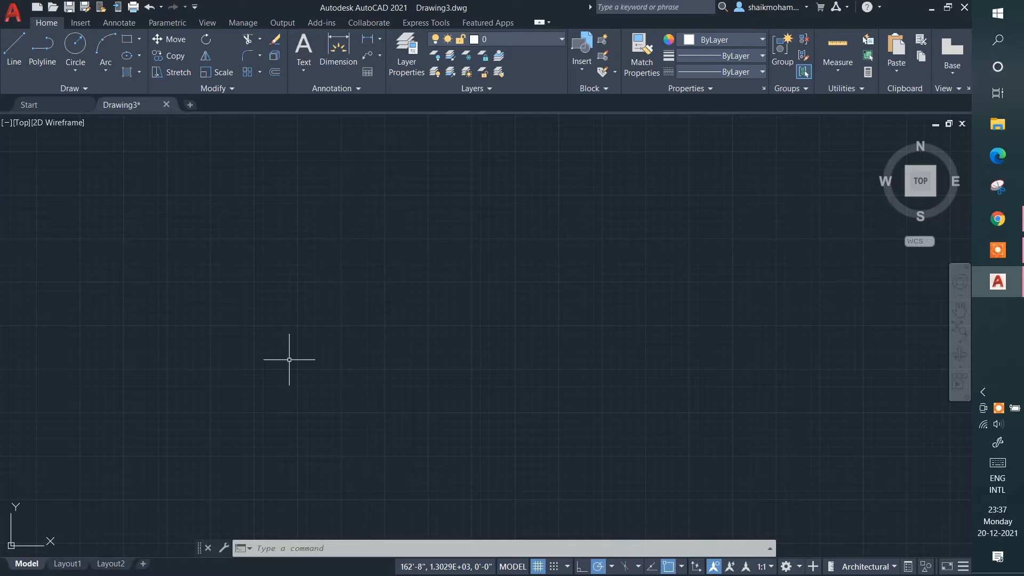
- Draw a single horizontal line 100' long in the lower part of the drawing area
{"action": "type", "text": "l"}
{"action": "key", "text": "Return"}
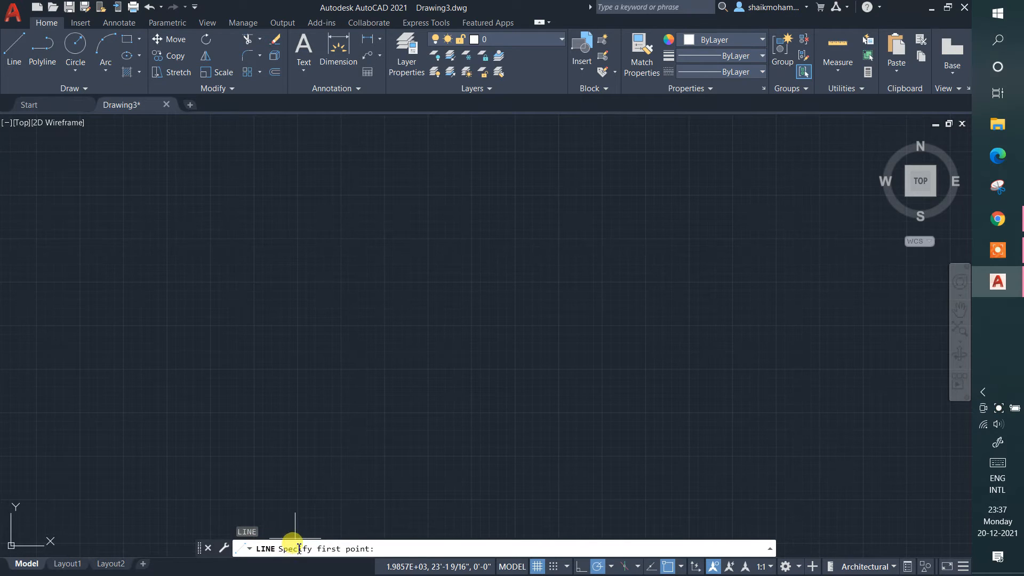
{"action": "left_click", "coordinate": [261, 380]}
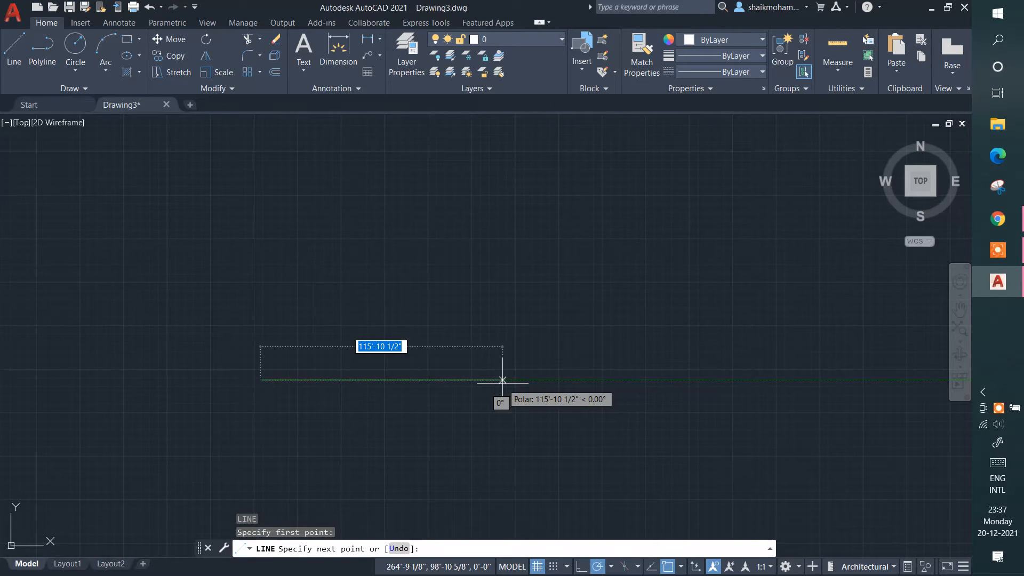
{"action": "type", "text": "100"}
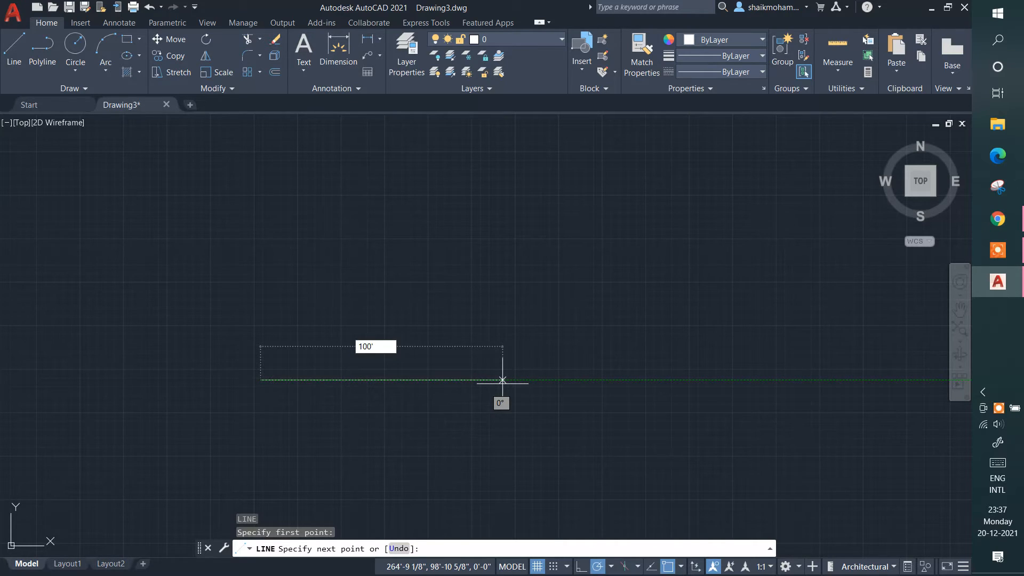
{"action": "key", "text": "Return"}
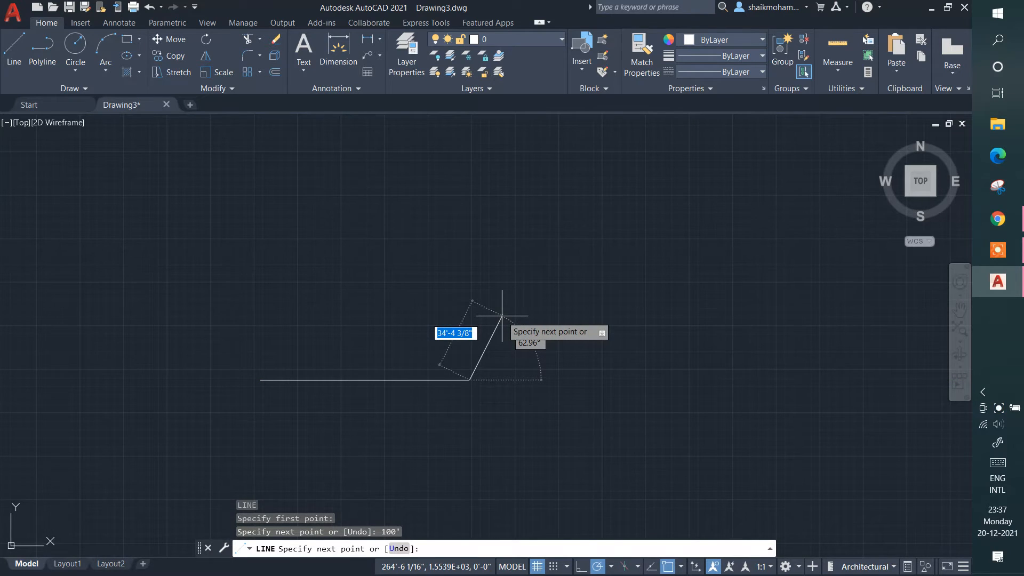
{"action": "key", "text": "Return"}
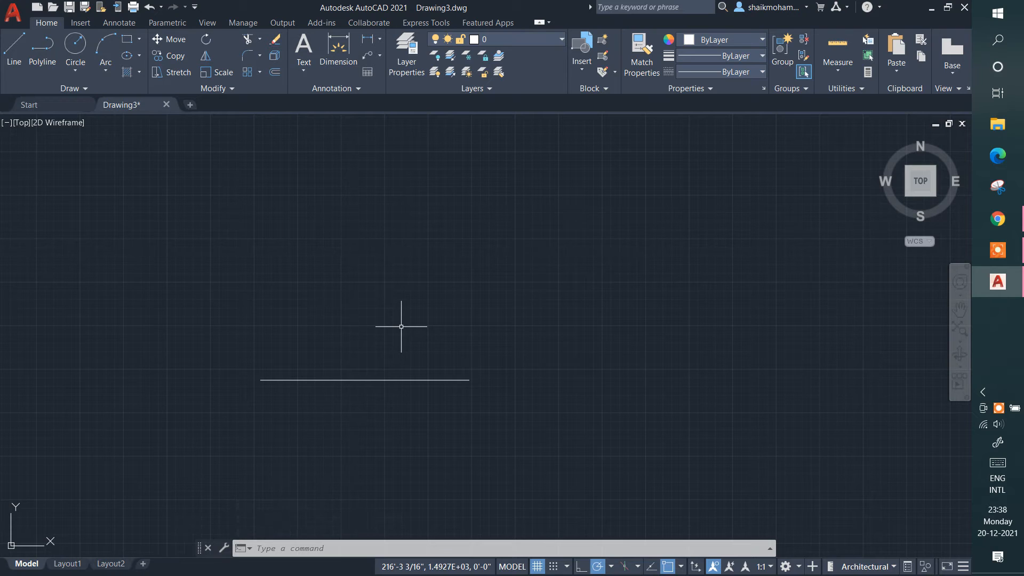
- Measure the horizontal line's length with the DIST command, starting from its western endpoint
{"action": "type", "text": "DI"}
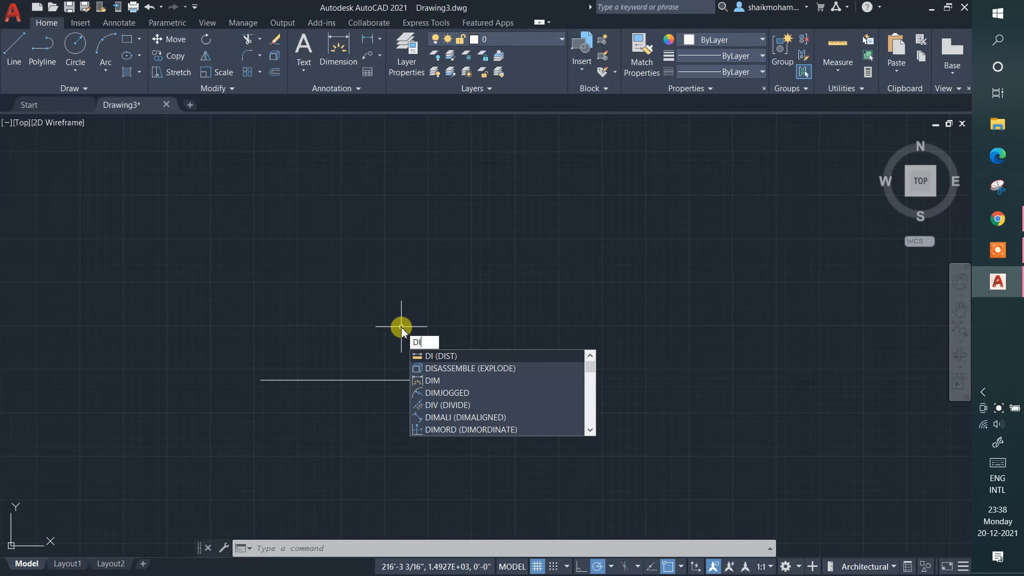
{"action": "key", "text": "Return"}
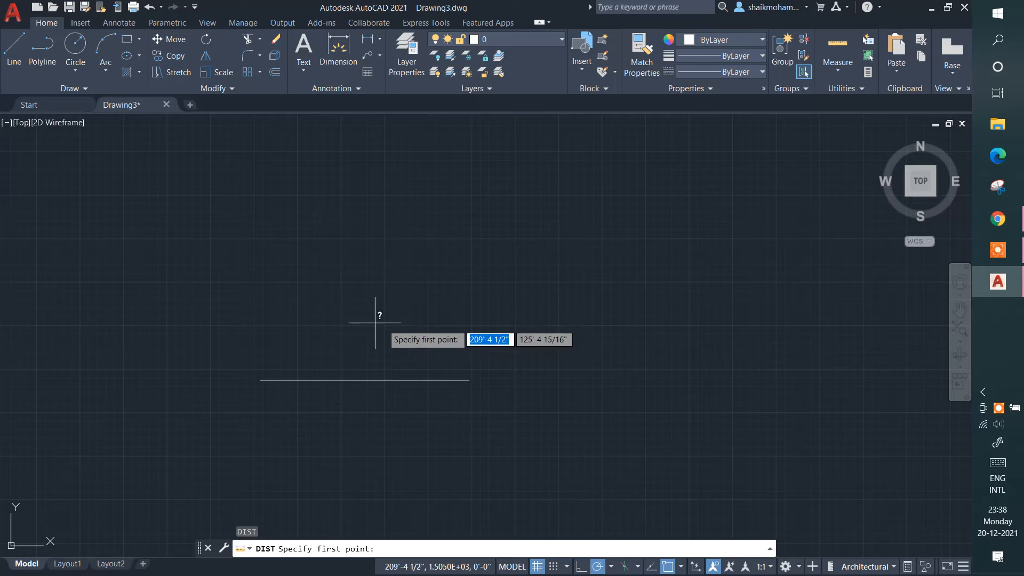
{"action": "left_click", "coordinate": [261, 380]}
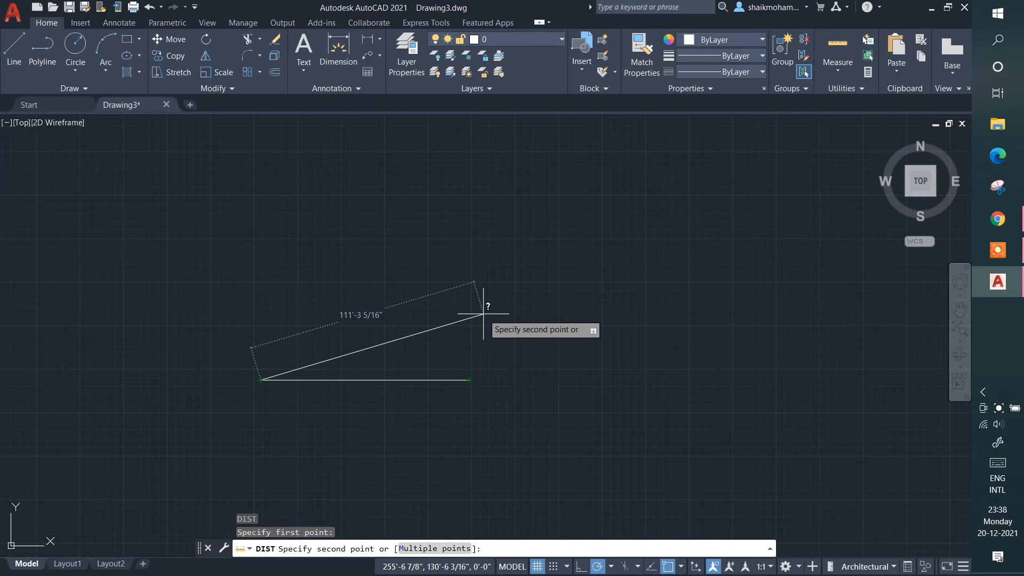
{"action": "key", "text": "Escape"}
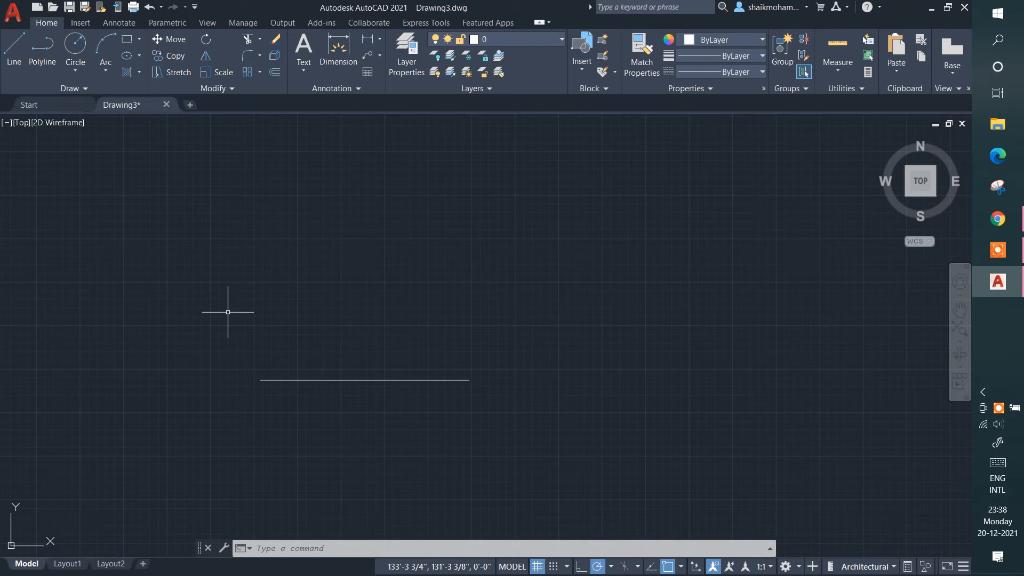
- Set the drawing's length units to Decimal with a precision of 0.0000 using the UNITS command
{"action": "type", "text": "UN"}
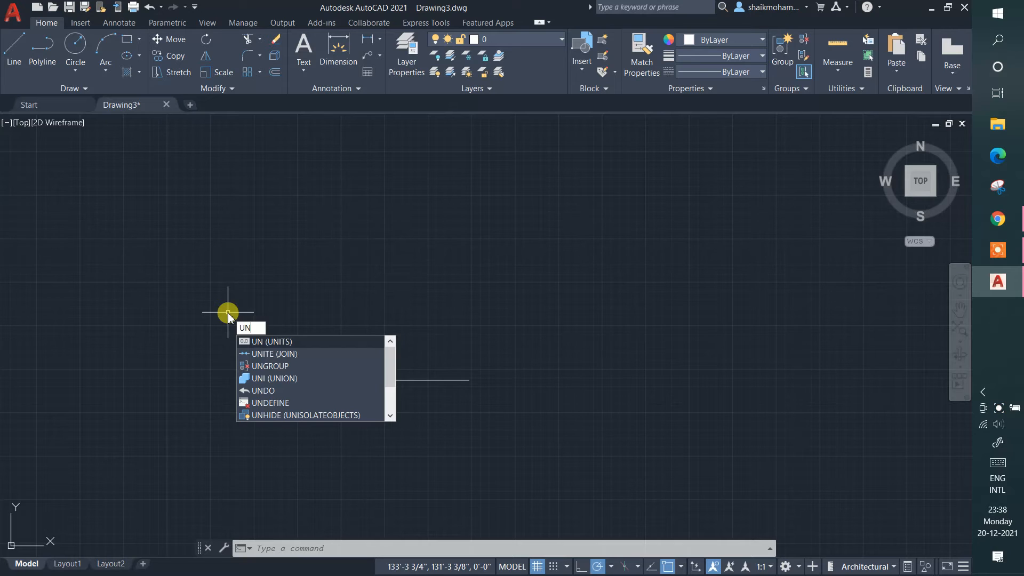
{"action": "key", "text": "Return"}
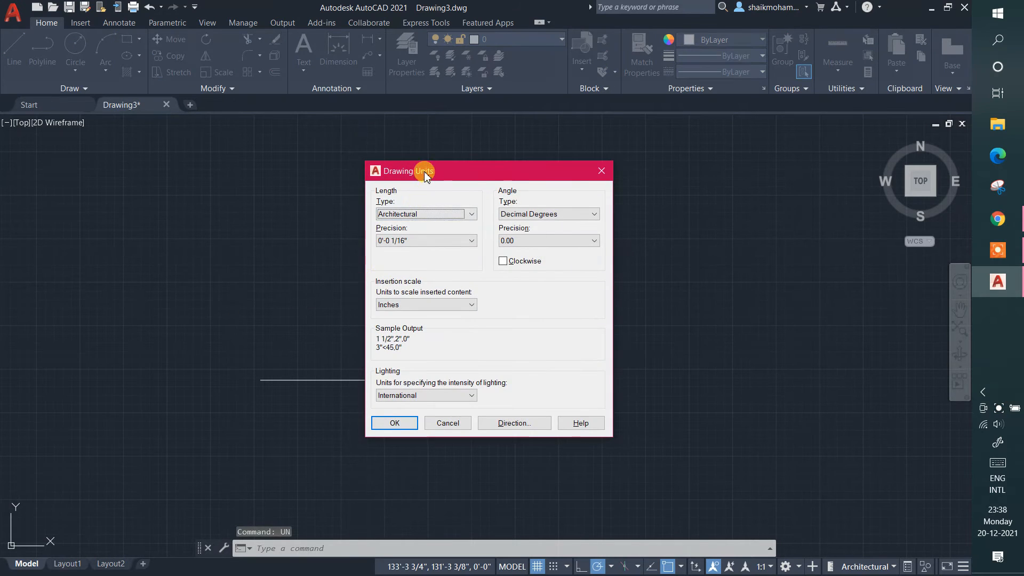
{"action": "left_click_drag", "start_coordinate": [425, 172], "coordinate": [575, 174]}
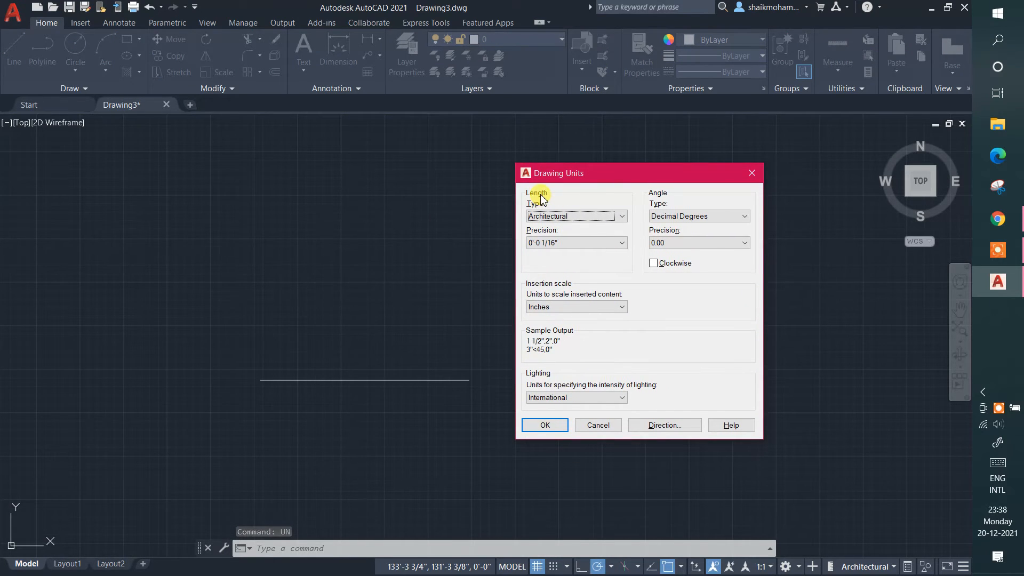
{"action": "left_click", "coordinate": [550, 216]}
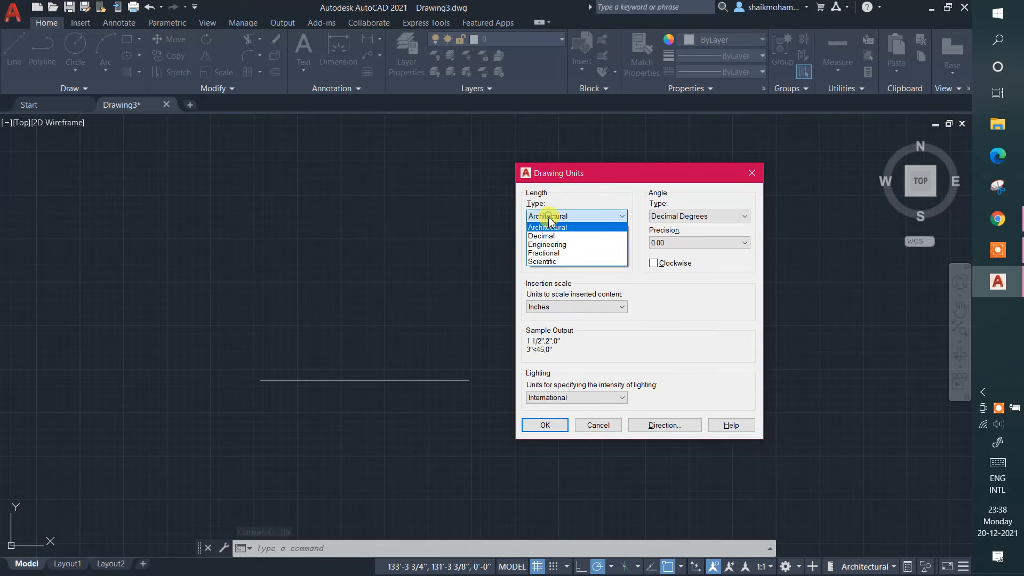
{"action": "left_click", "coordinate": [553, 230]}
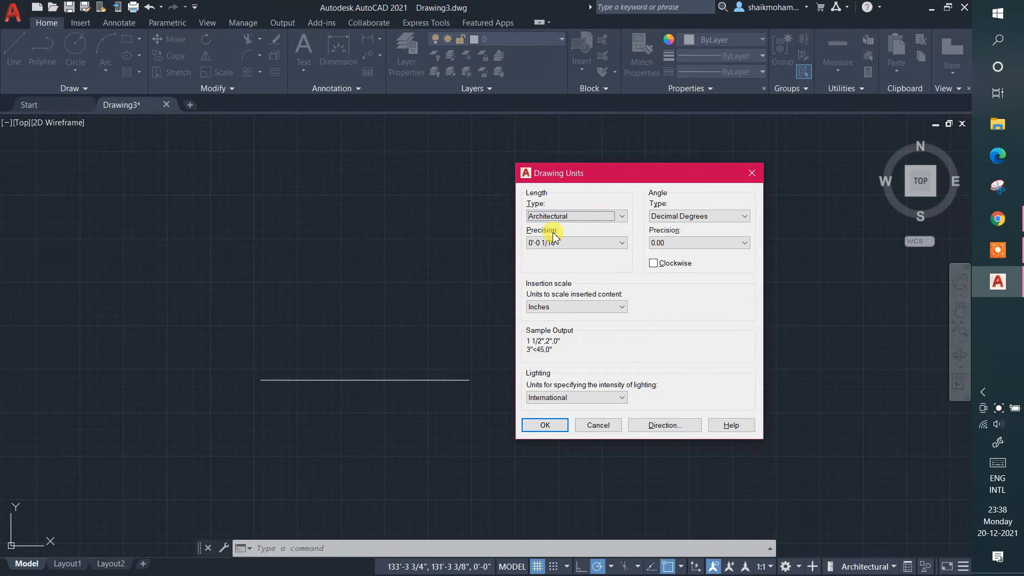
{"action": "left_click", "coordinate": [559, 218]}
{"action": "left_click", "coordinate": [548, 236]}
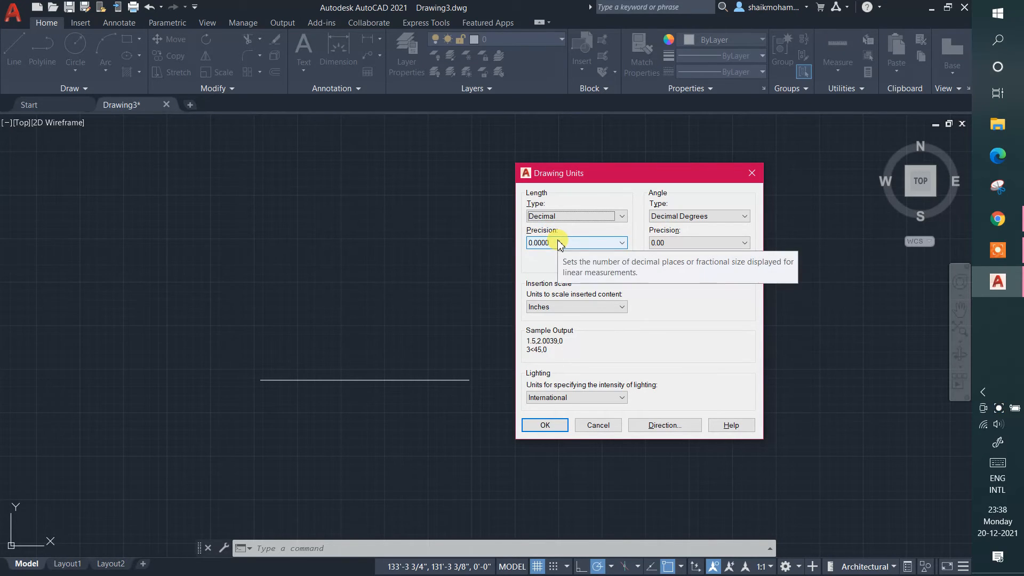
{"action": "left_click", "coordinate": [559, 243]}
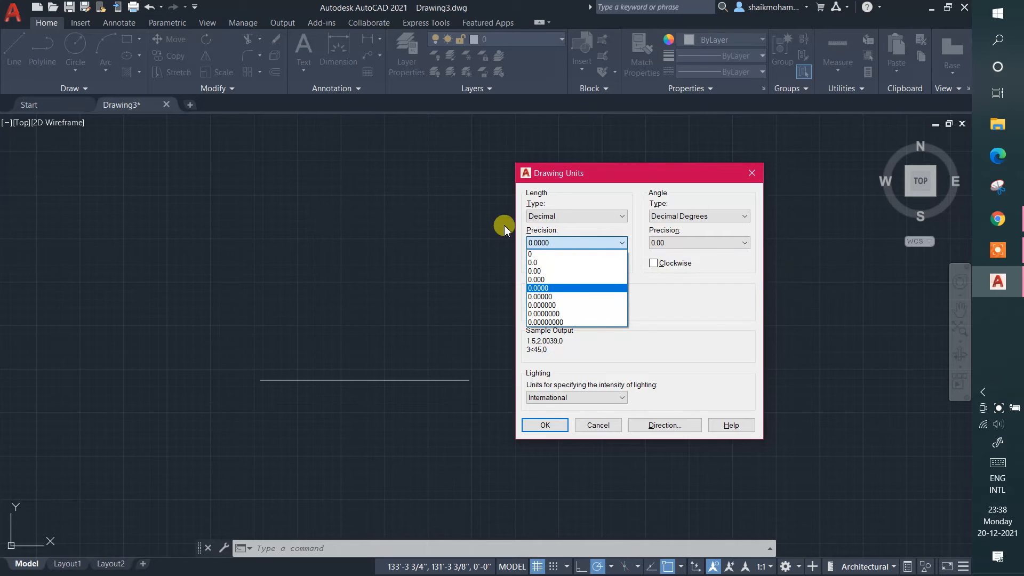
{"action": "left_click", "coordinate": [540, 291]}
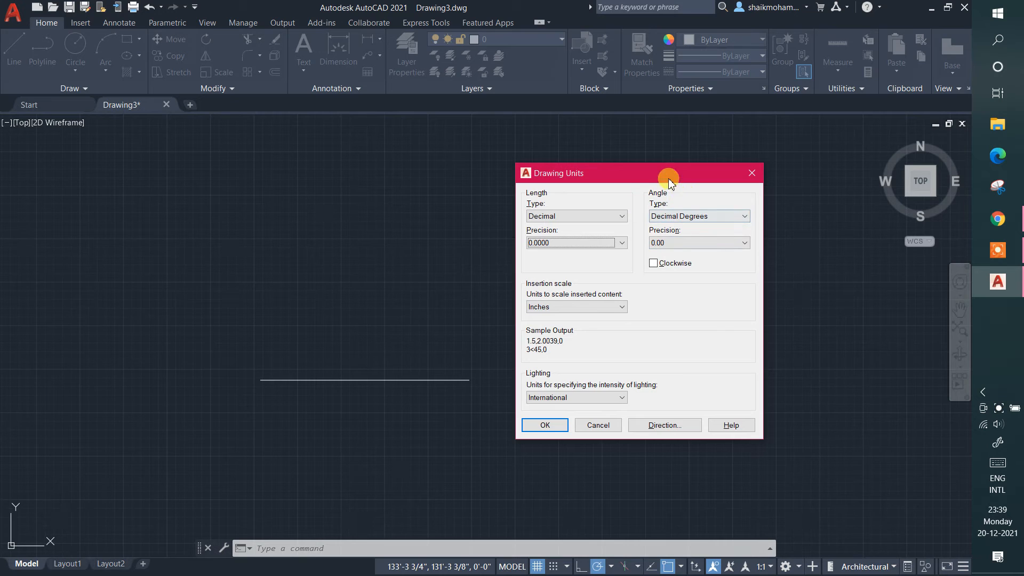
- Choose Decimal Degrees as the angle type with a precision of 0.00
{"action": "left_click", "coordinate": [659, 216]}
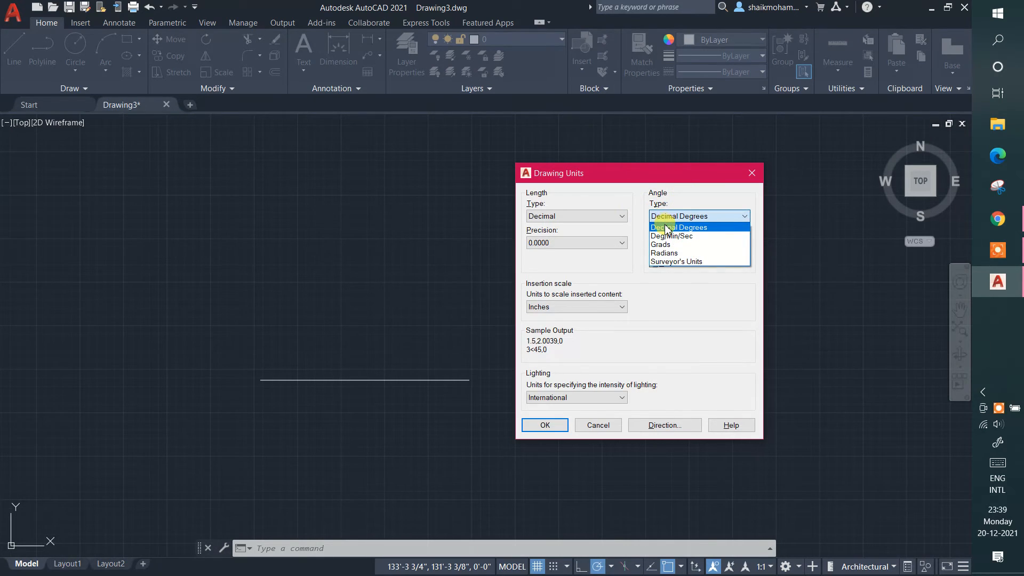
{"action": "left_click", "coordinate": [666, 228]}
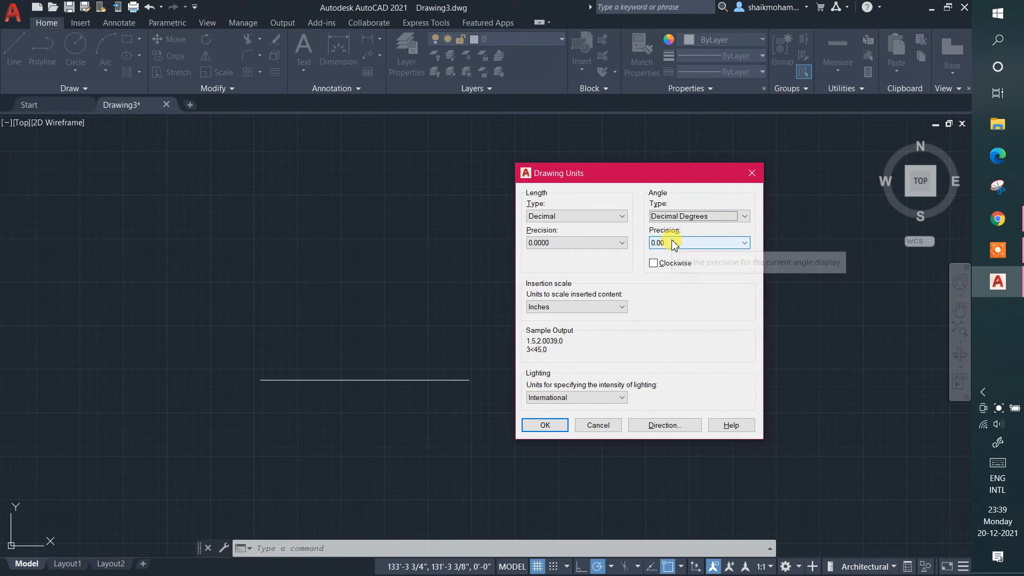
{"action": "left_click", "coordinate": [667, 242]}
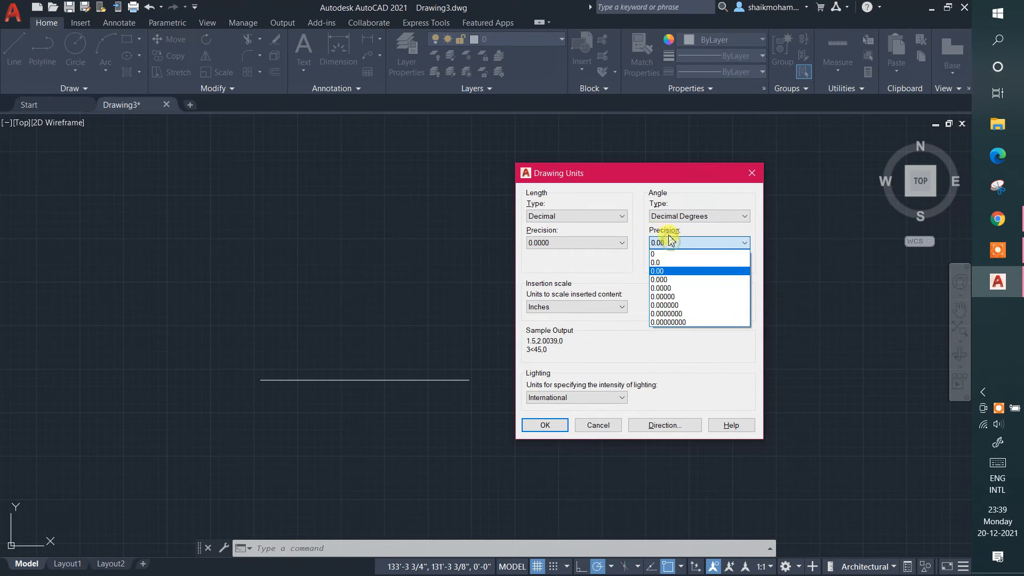
{"action": "left_click", "coordinate": [663, 272]}
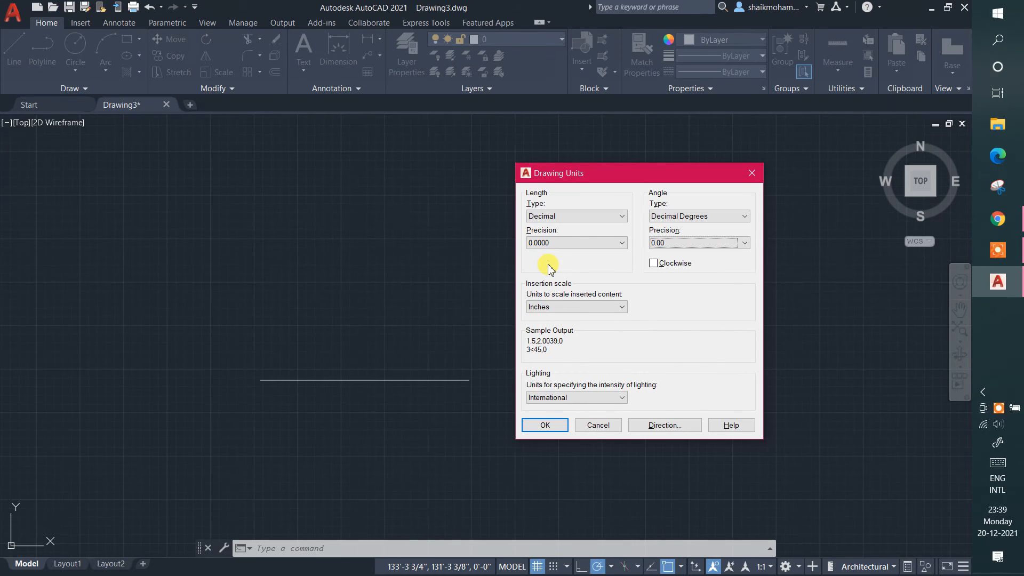
- Set the insertion scale units to Meters, accept East as the base angle, and apply the drawing unit settings
{"action": "left_click", "coordinate": [555, 308]}
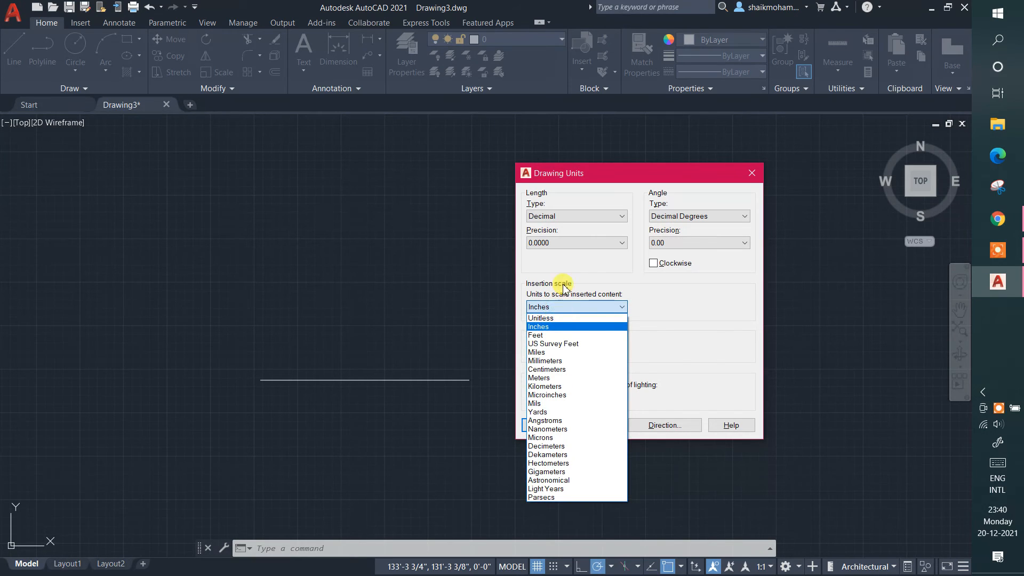
{"action": "left_click", "coordinate": [540, 379]}
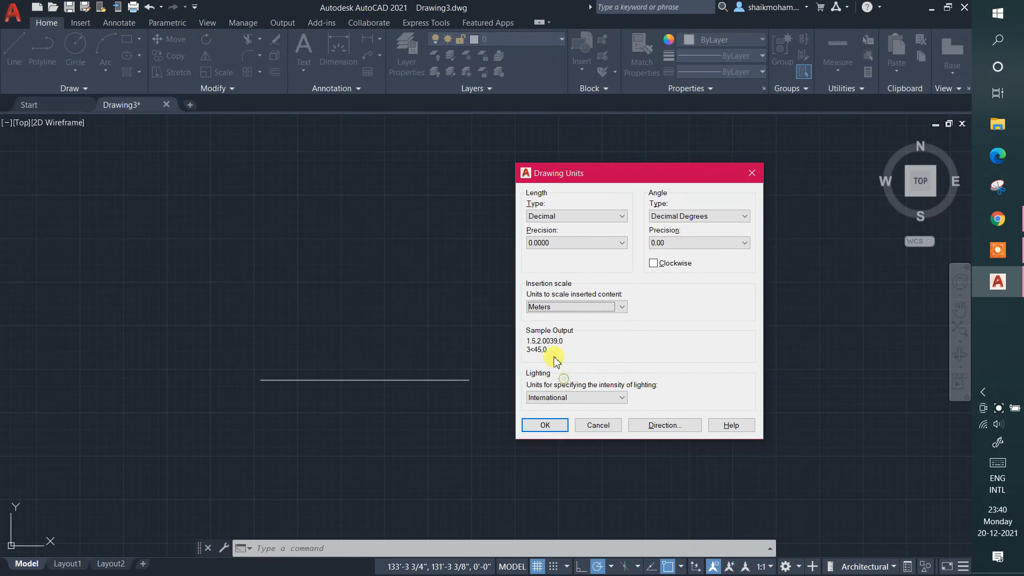
{"action": "left_click", "coordinate": [663, 424]}
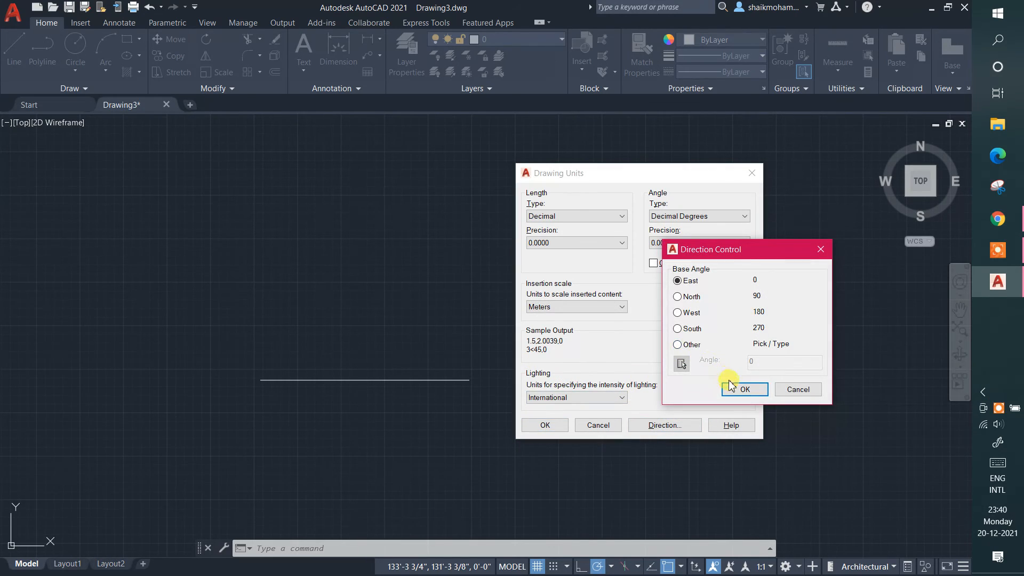
{"action": "left_click", "coordinate": [732, 386]}
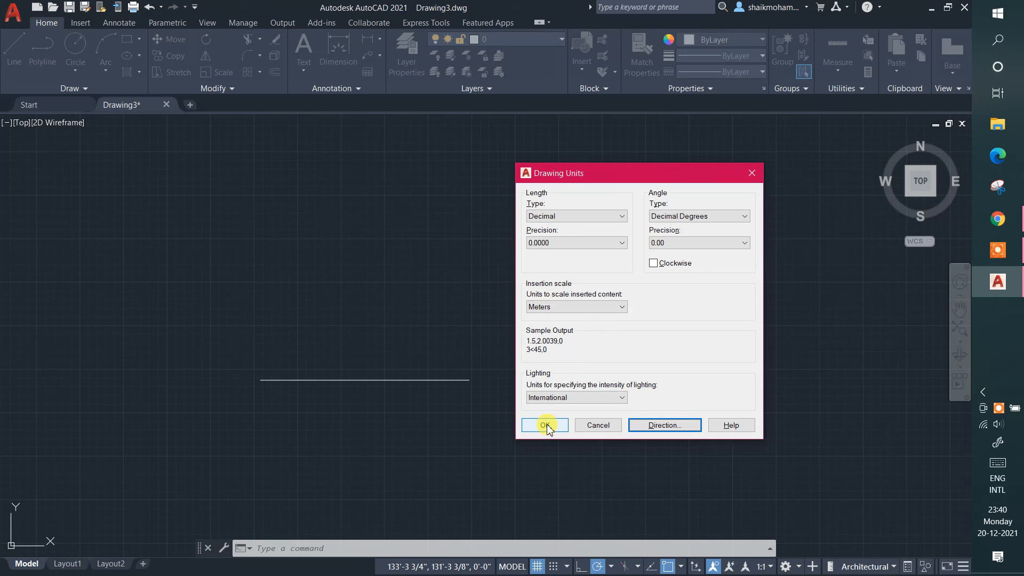
{"action": "left_click", "coordinate": [545, 426]}
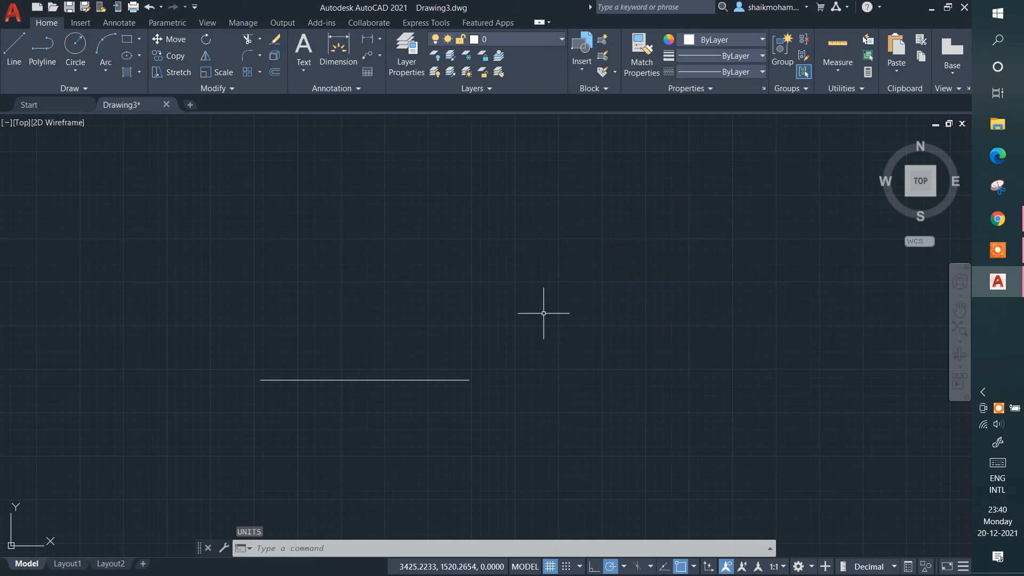
- Draw a single horizontal line 100 units long above the existing line, running east from its start point
{"action": "middle_click_drag", "start_coordinate": [313, 272], "coordinate": [295, 328]}
{"action": "type", "text": "L"}
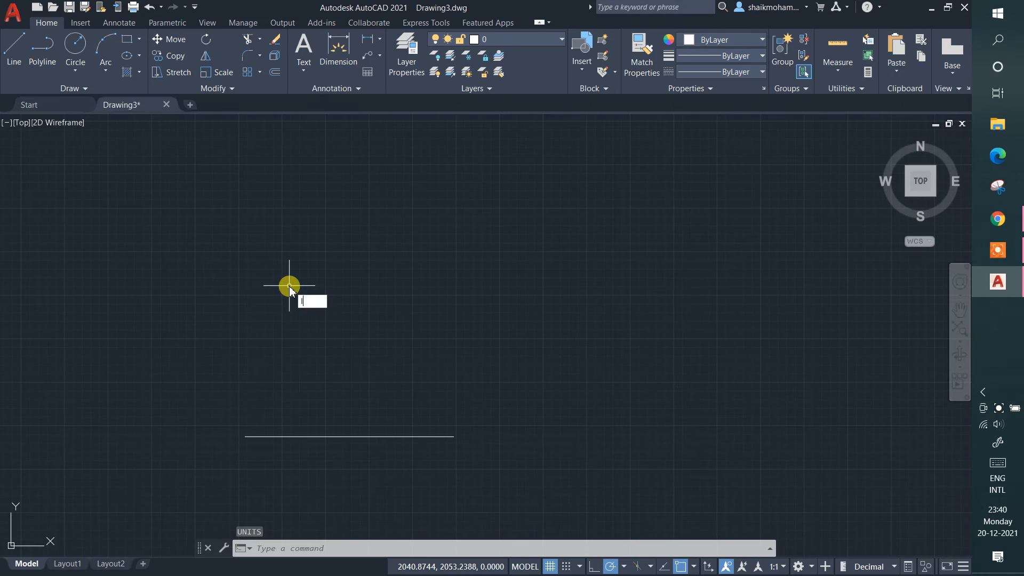
{"action": "key", "text": "Return"}
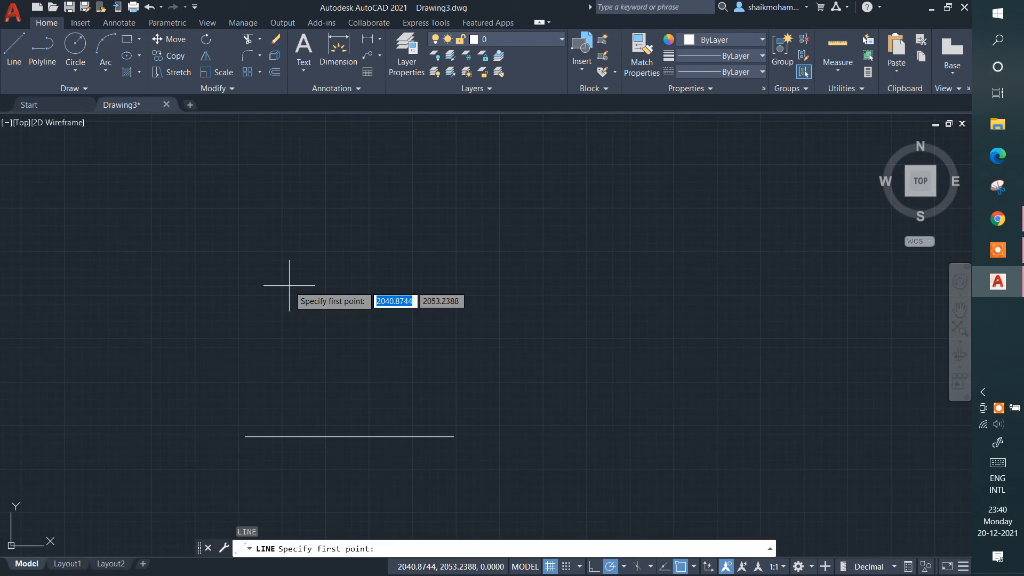
{"action": "left_click", "coordinate": [260, 312]}
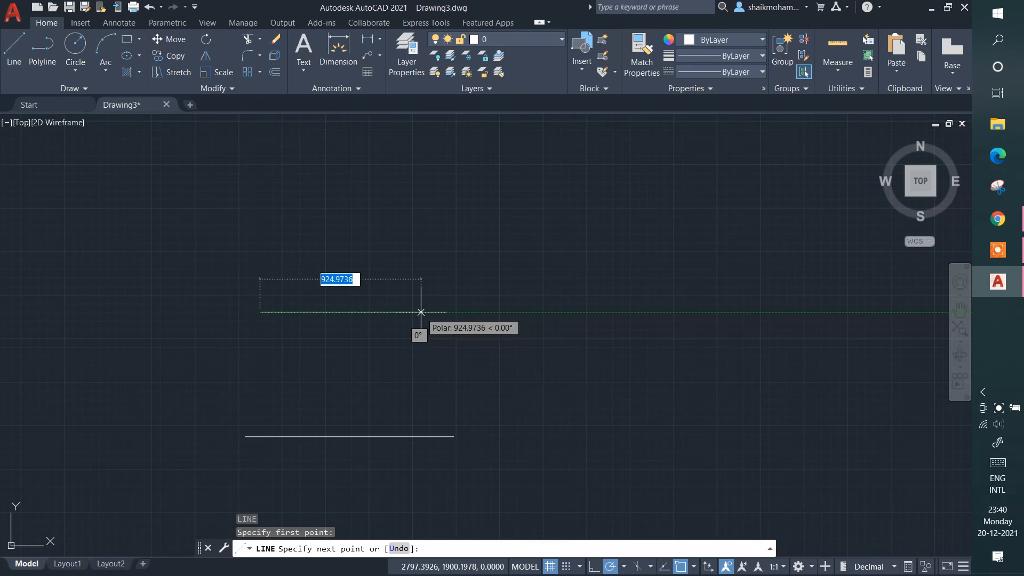
{"action": "type", "text": "1"}
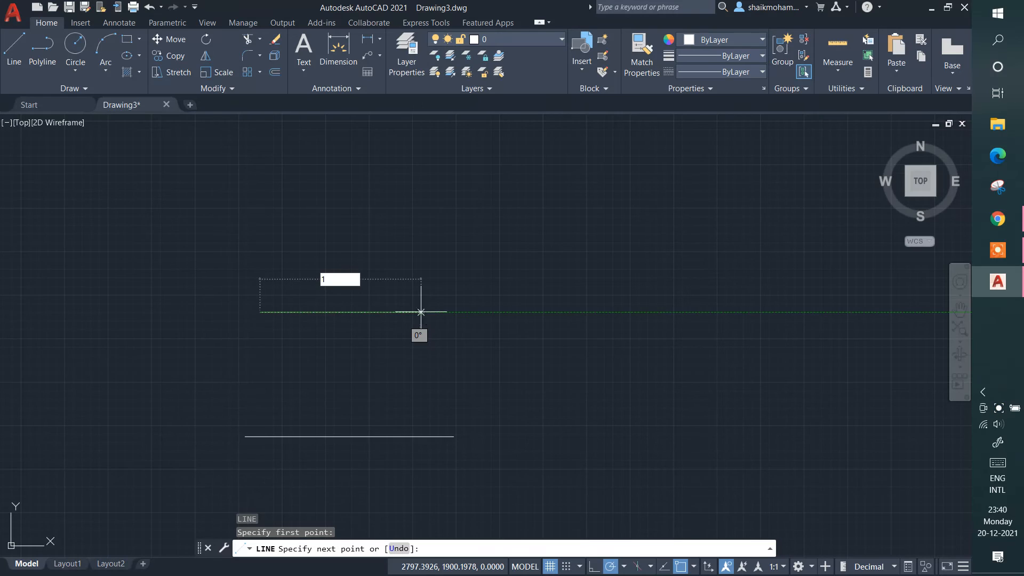
{"action": "type", "text": "00"}
{"action": "key", "text": "Return"}
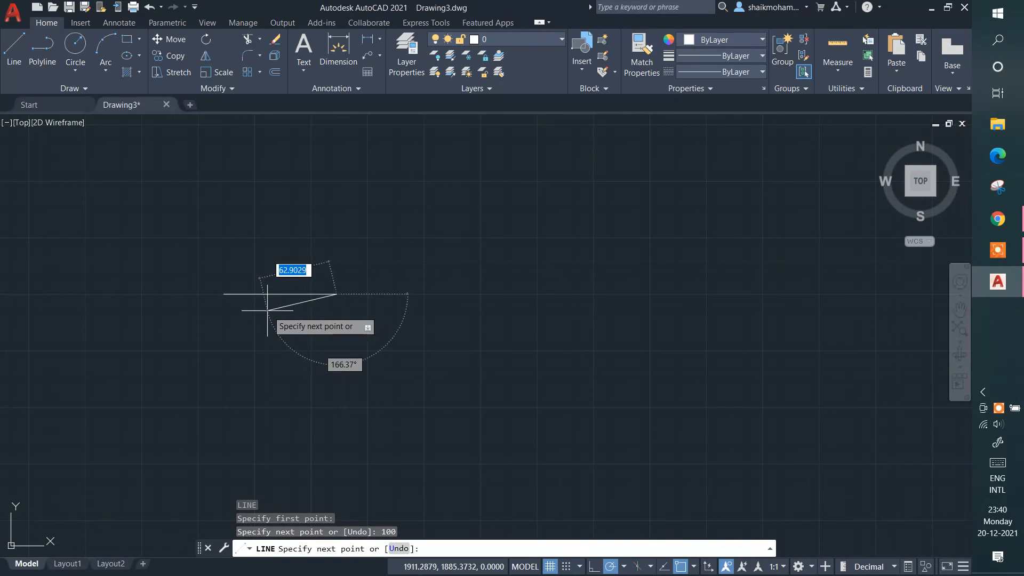
{"action": "scroll", "coordinate": [267, 312], "scroll_direction": "up", "scroll_amount": 2}
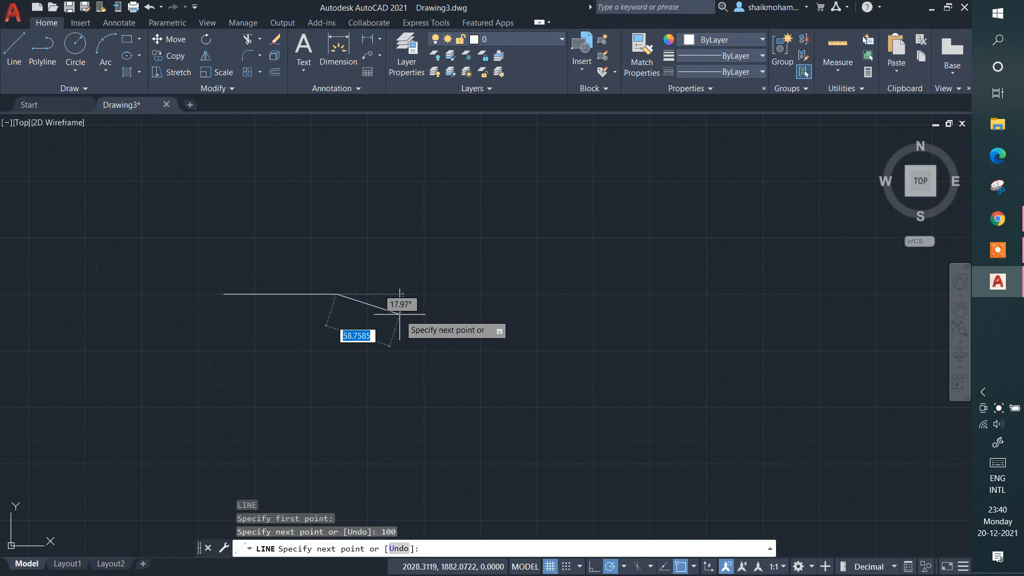
{"action": "key", "text": "Return"}
- Measure the new short line from its western to its eastern endpoint with the DIST command, then exit the command
{"action": "middle_click_drag", "start_coordinate": [307, 274], "coordinate": [438, 320]}
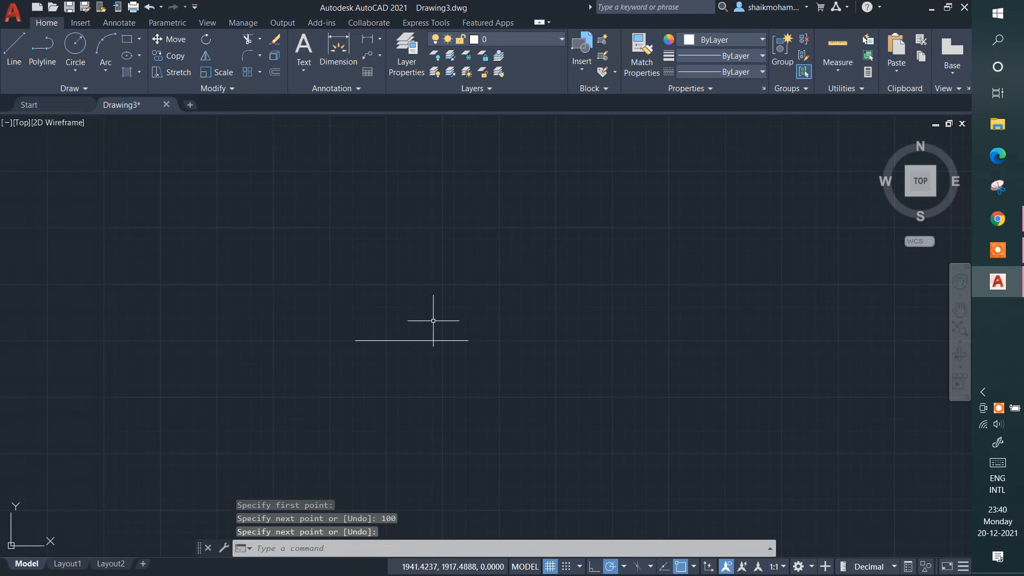
{"action": "left_click", "coordinate": [437, 270]}
{"action": "type", "text": "D"}
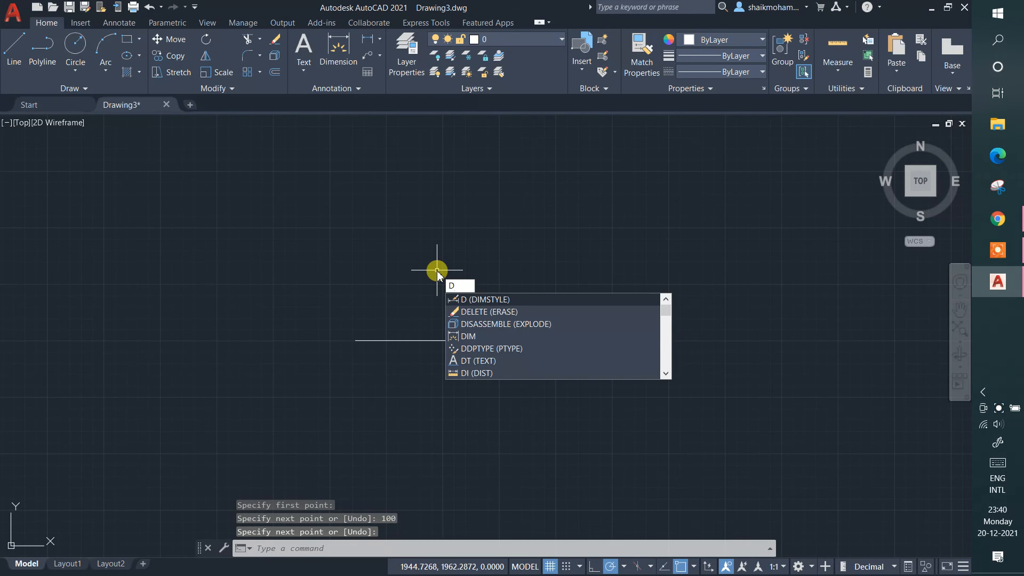
{"action": "type", "text": "I"}
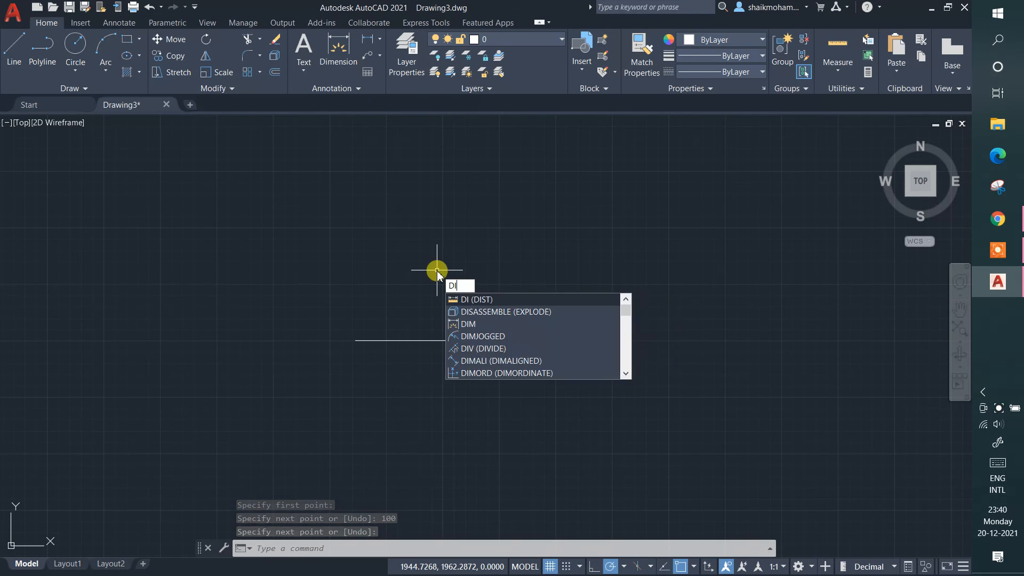
{"action": "key", "text": "Return"}
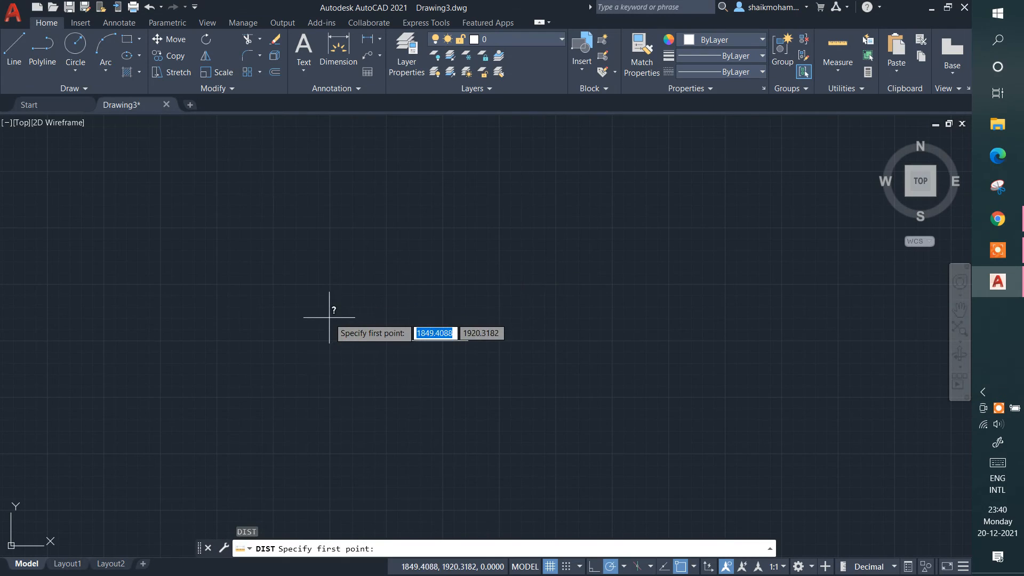
{"action": "left_click", "coordinate": [355, 341]}
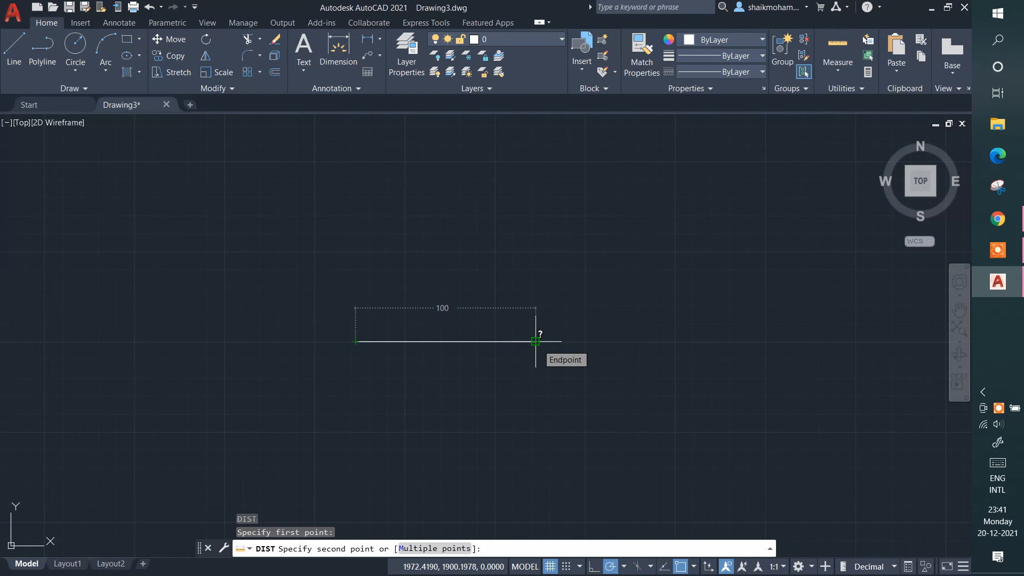
{"action": "key", "text": "Escape"}
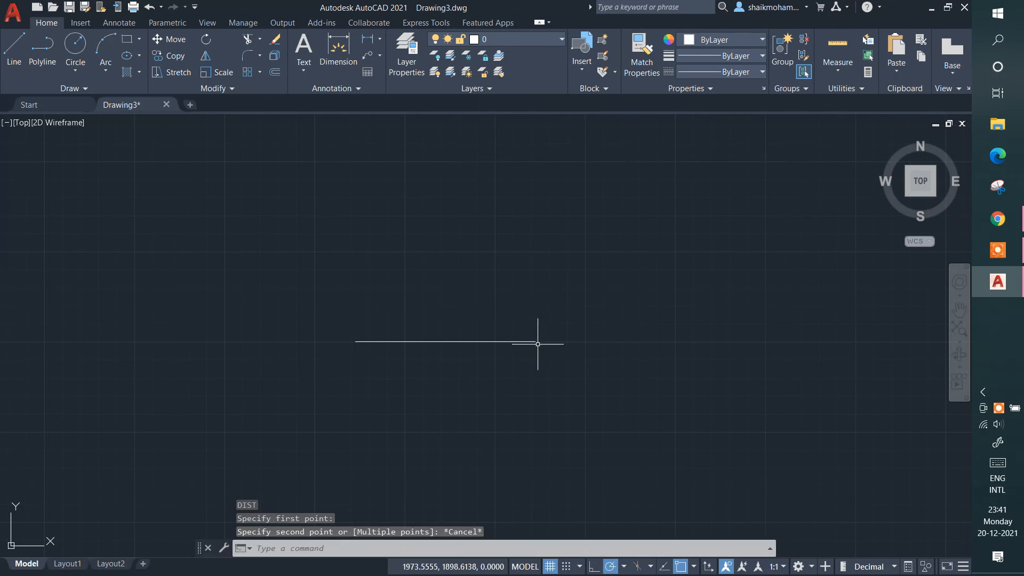
- Compare the two lines in the drawing, then review the drawing unit settings with UNITS and close them
{"action": "scroll", "coordinate": [515, 257], "scroll_direction": "down", "scroll_amount": 5}
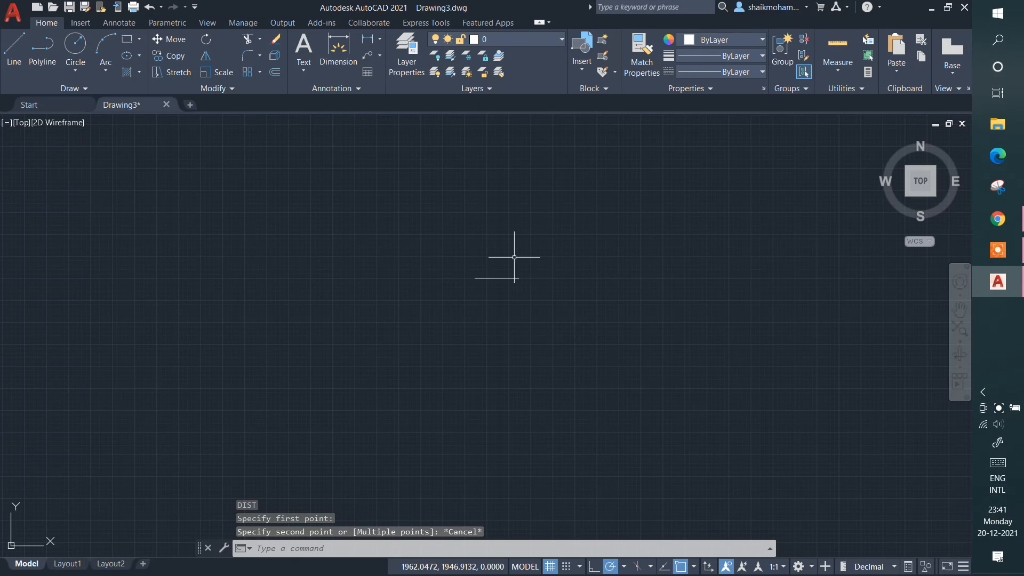
{"action": "scroll", "coordinate": [513, 259], "scroll_direction": "up", "scroll_amount": 5}
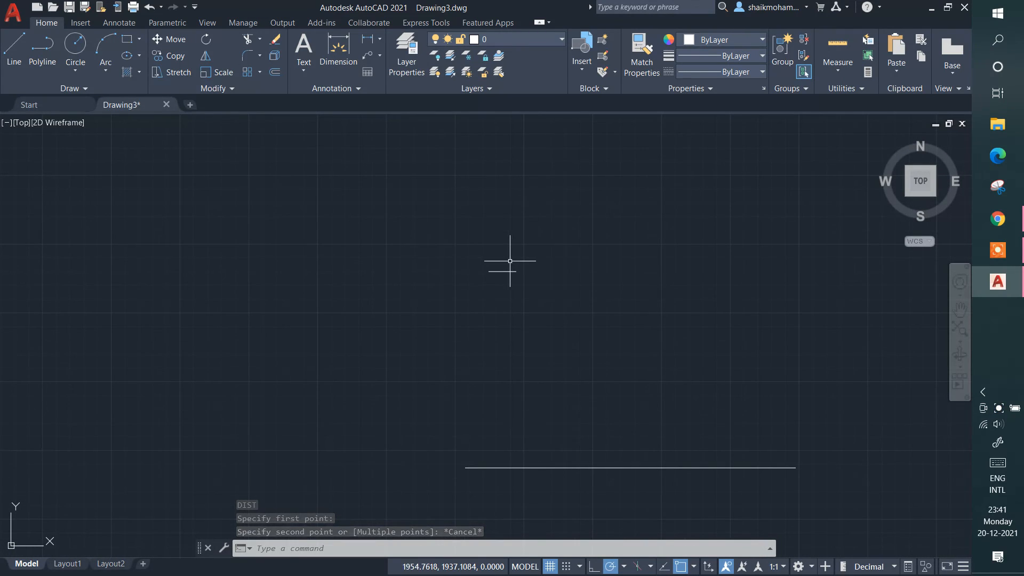
{"action": "type", "text": "un"}
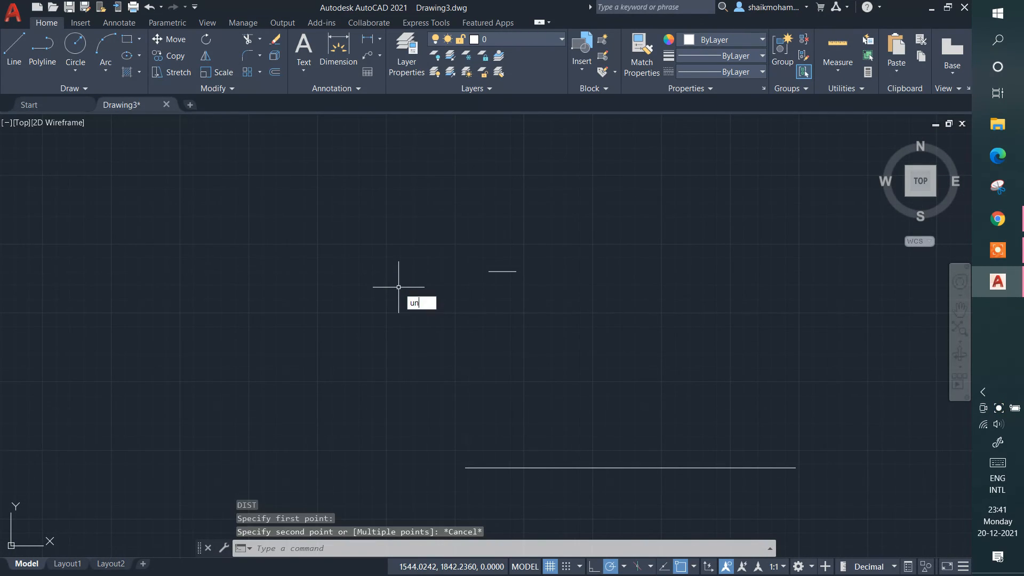
{"action": "key", "text": "Return"}
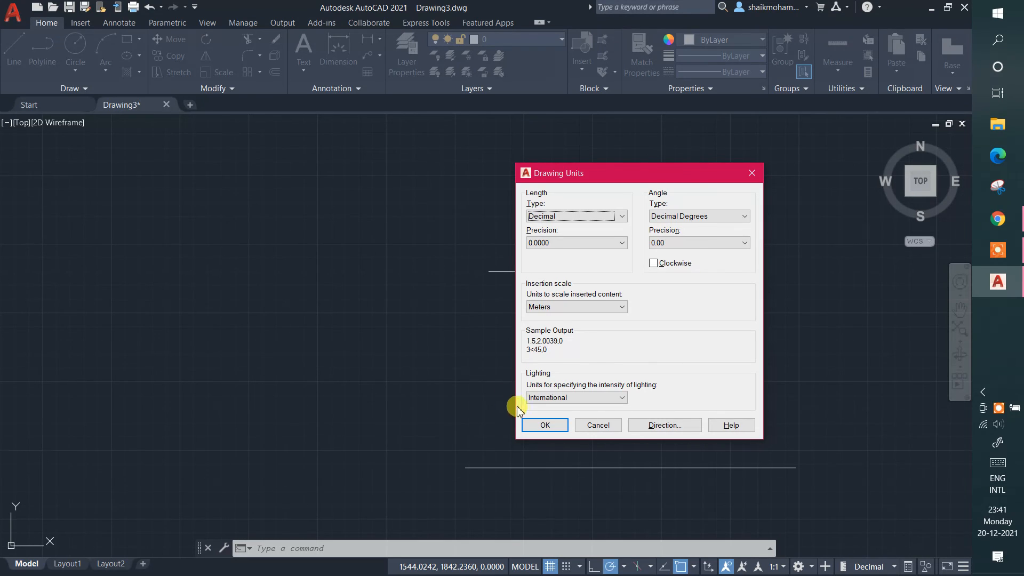
{"action": "left_click", "coordinate": [543, 426]}
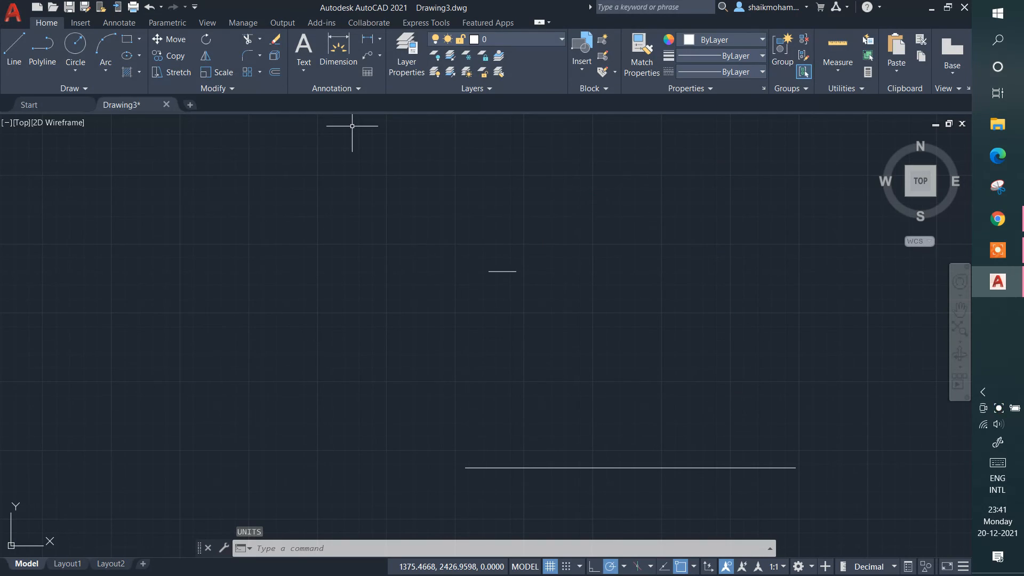